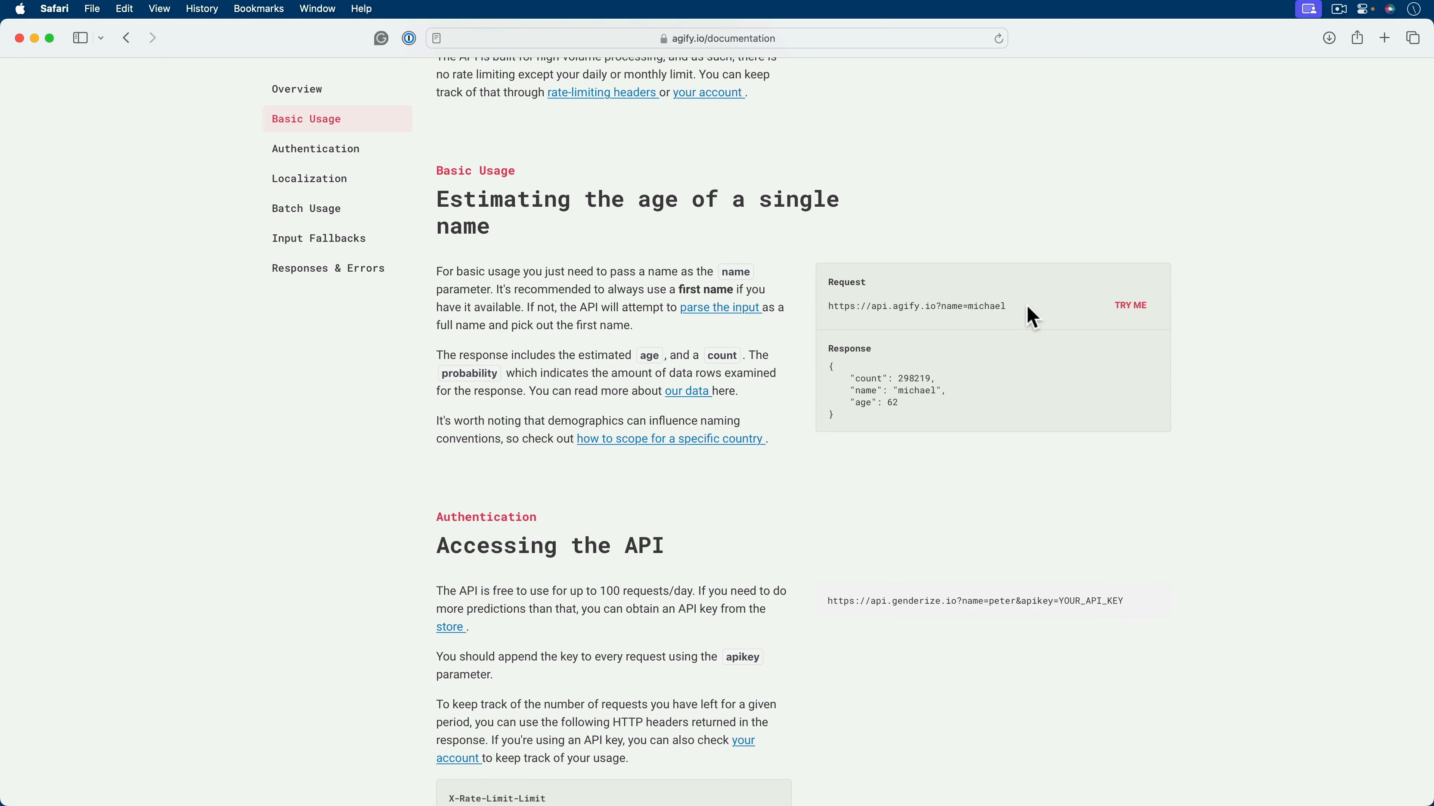
- Examine the sample Agify request's base URL and name parameter, and the count, name and age values in its response
left_click_drag(1024, 306, 939, 308)
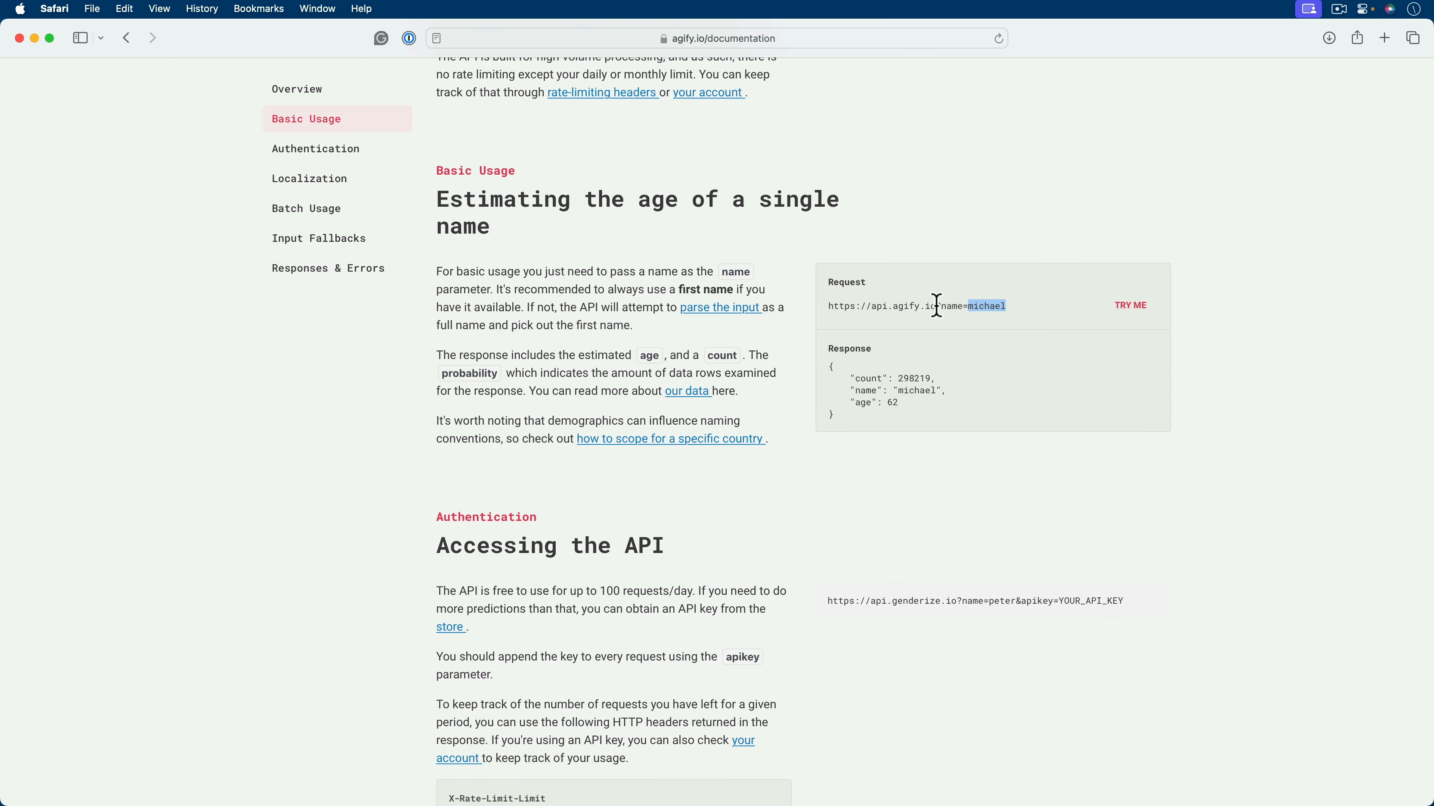
left_click_drag(935, 307, 964, 309)
left_click_drag(930, 378, 903, 377)
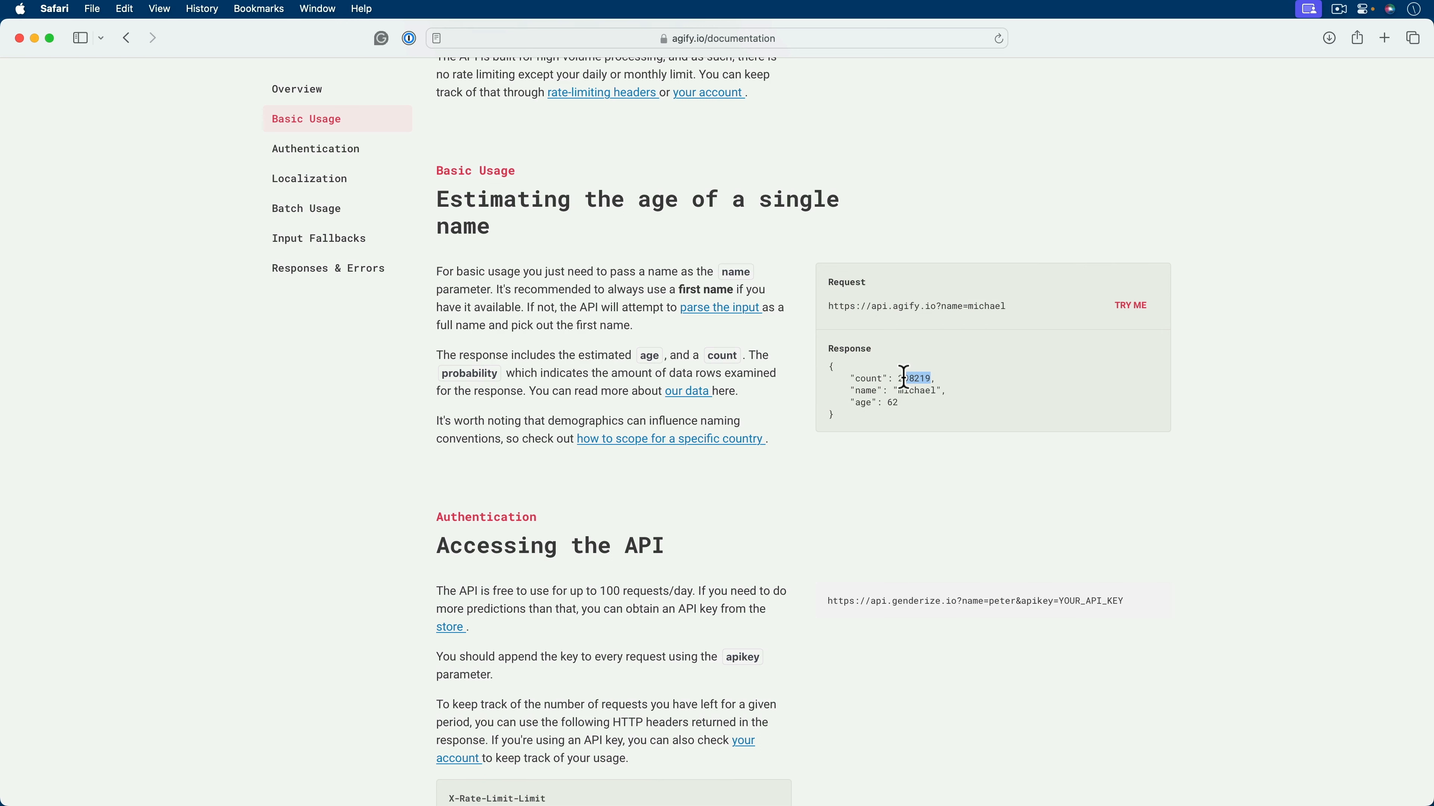
left_click(924, 391)
left_click_drag(900, 404, 869, 403)
left_click(909, 430)
- Copy the sample request URL from the Basic Usage section and load it in a new private browser window
left_click_drag(1016, 304, 823, 307)
key("super+c")
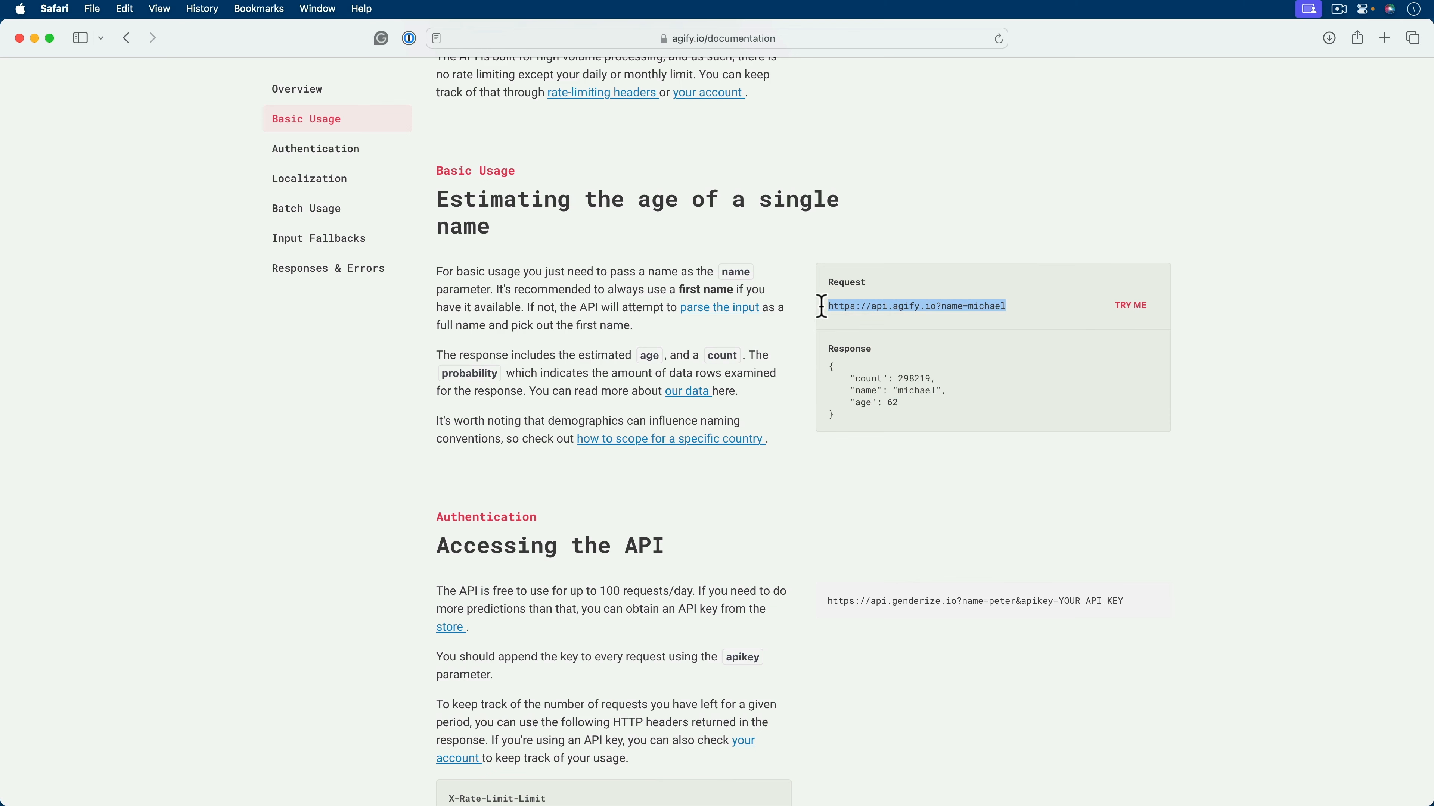
left_click(326, 421)
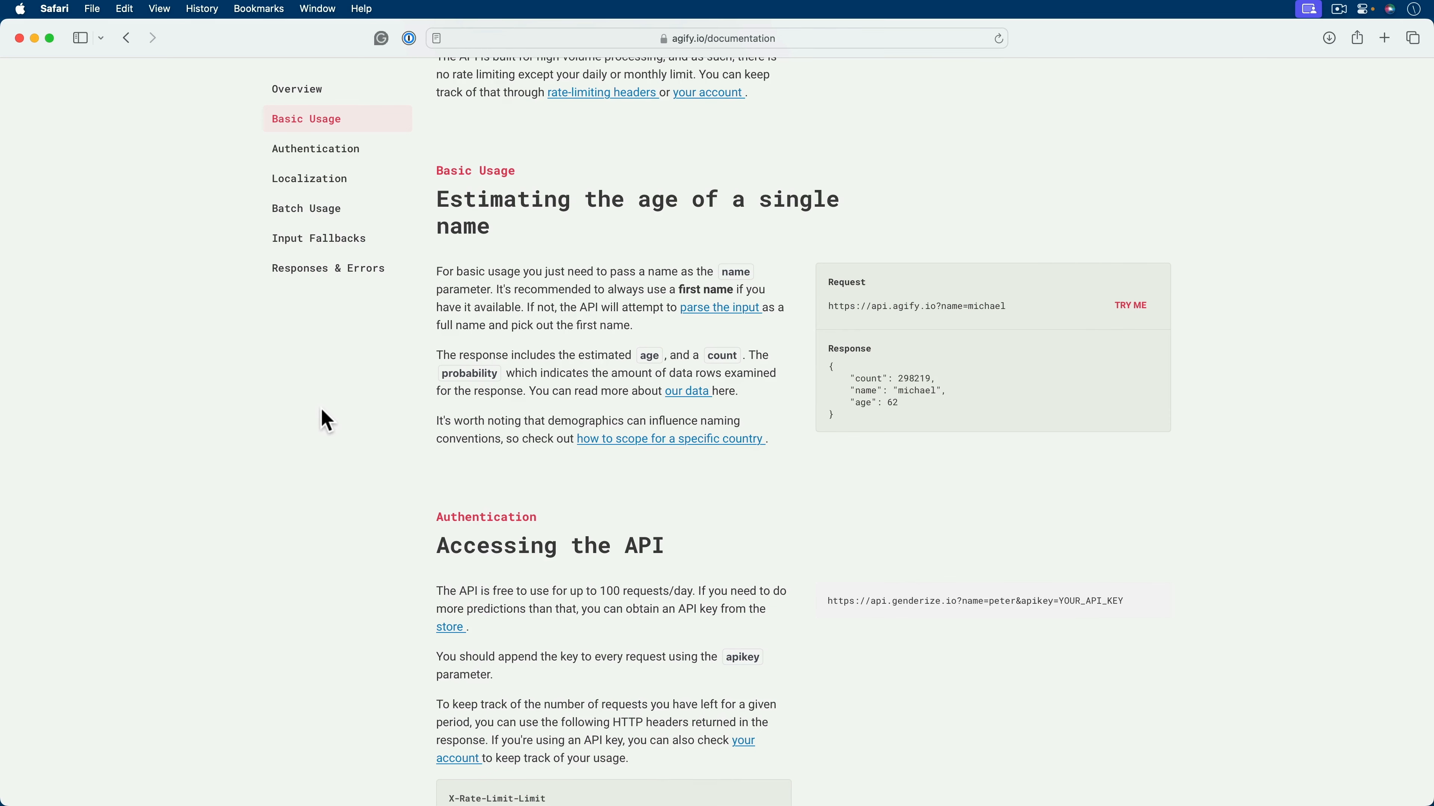
key("super+shift+n")
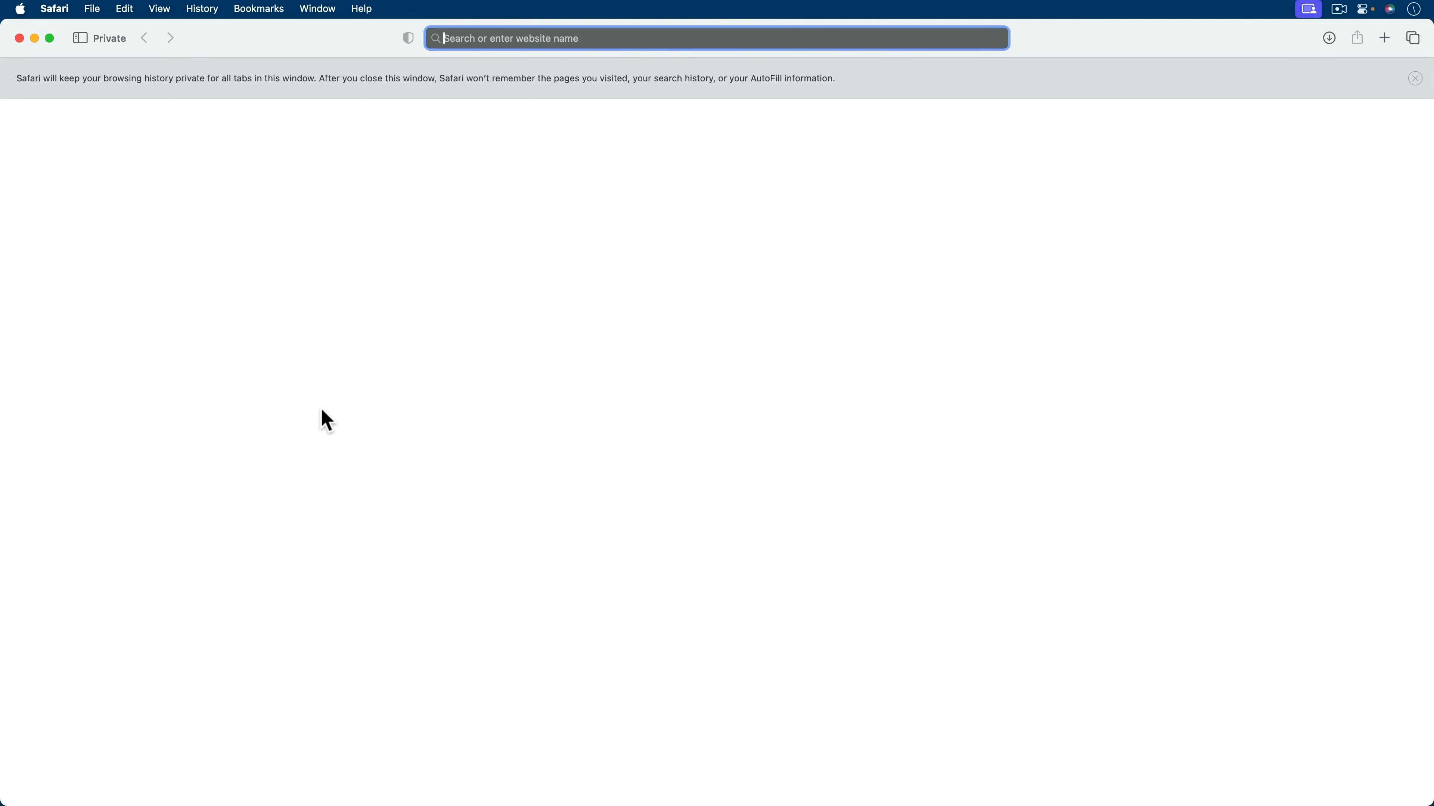
key("super+v")
key("Return")
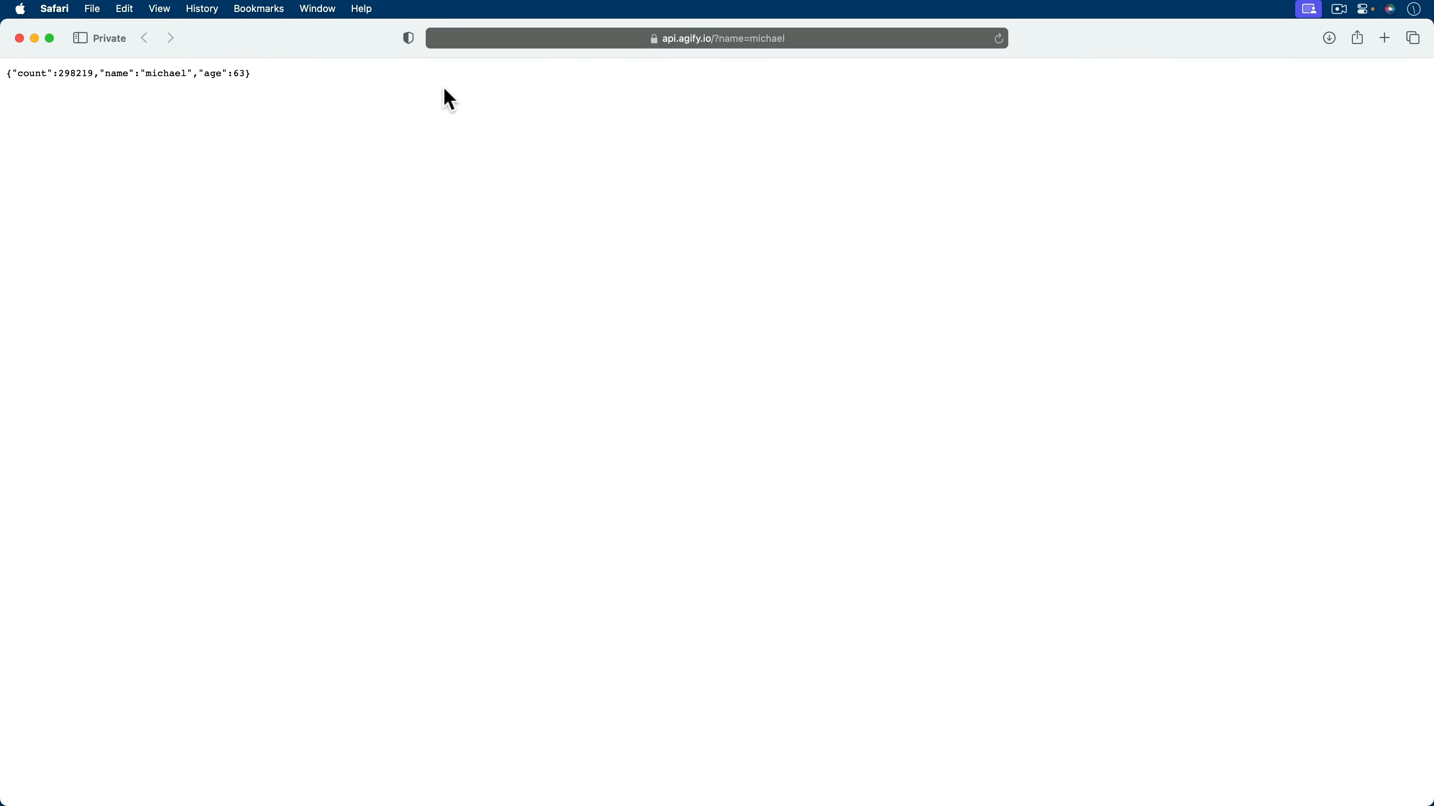
- Inspect the returned JSON response and close the private window
left_click_drag(323, 102, 4, 75)
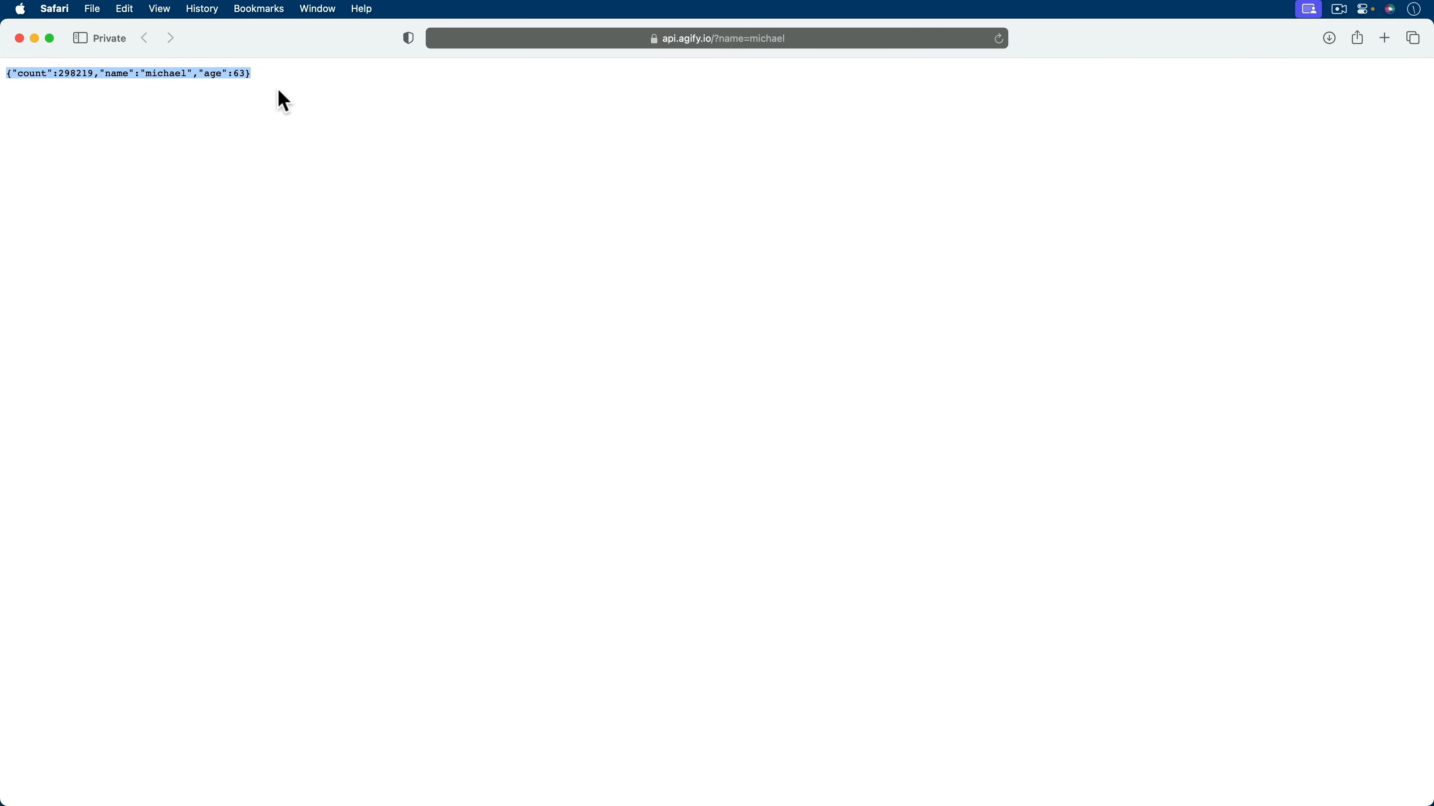
left_click(284, 102)
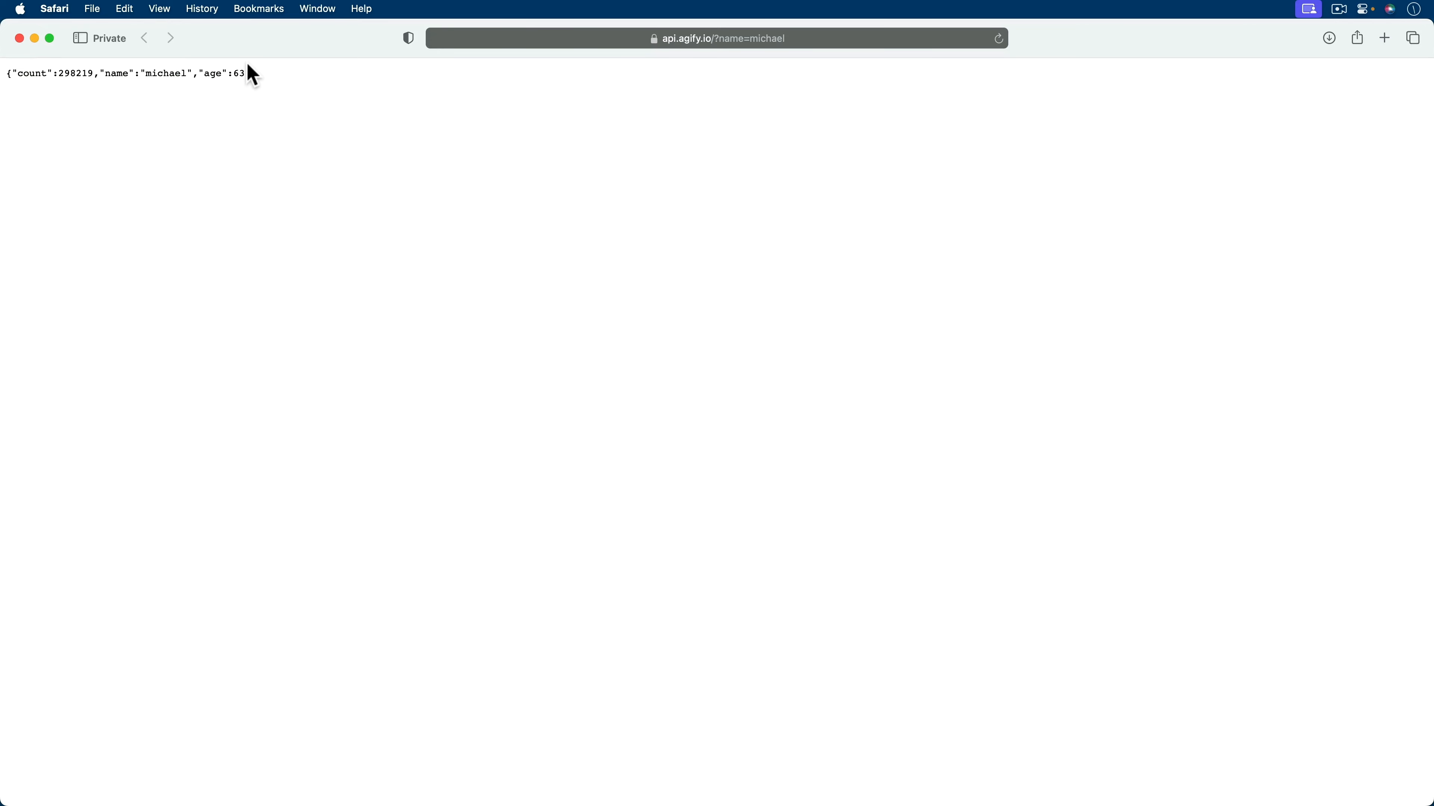
left_click(20, 37)
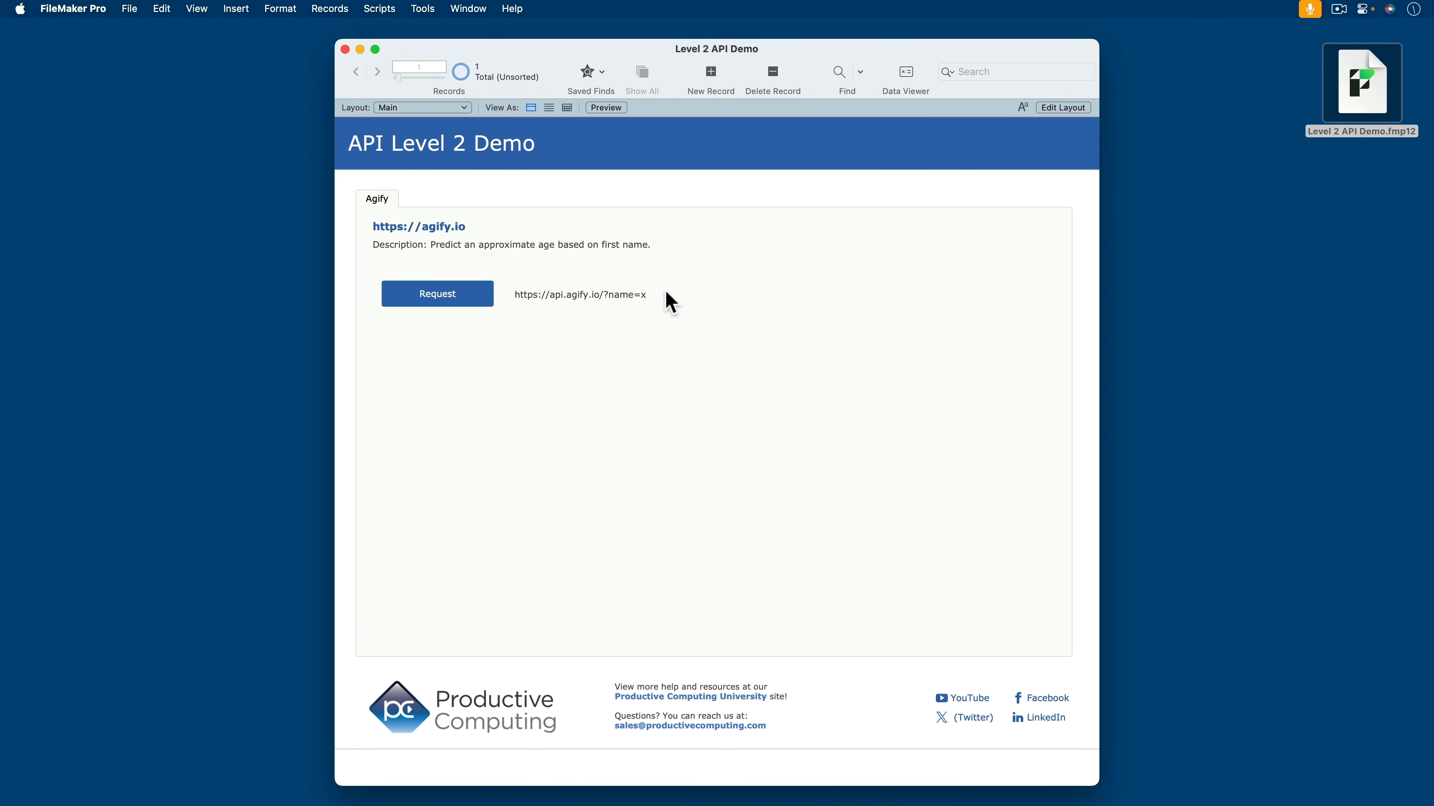
- In FileMaker Pro, copy the base part of the request URL text on the Main layout and return to Browse mode
key("super+l")
left_click(664, 326)
left_click(663, 327)
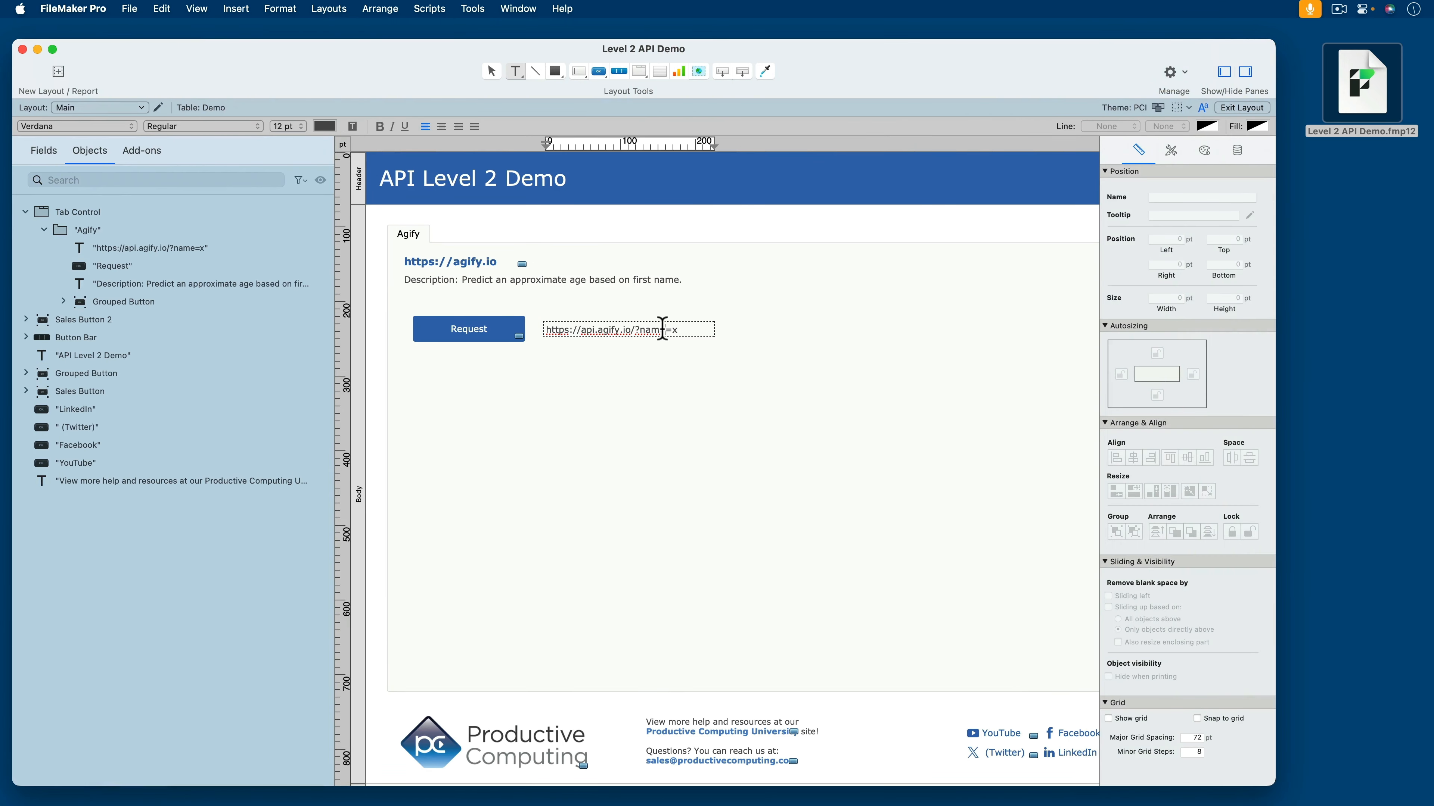
left_click_drag(663, 330, 533, 316)
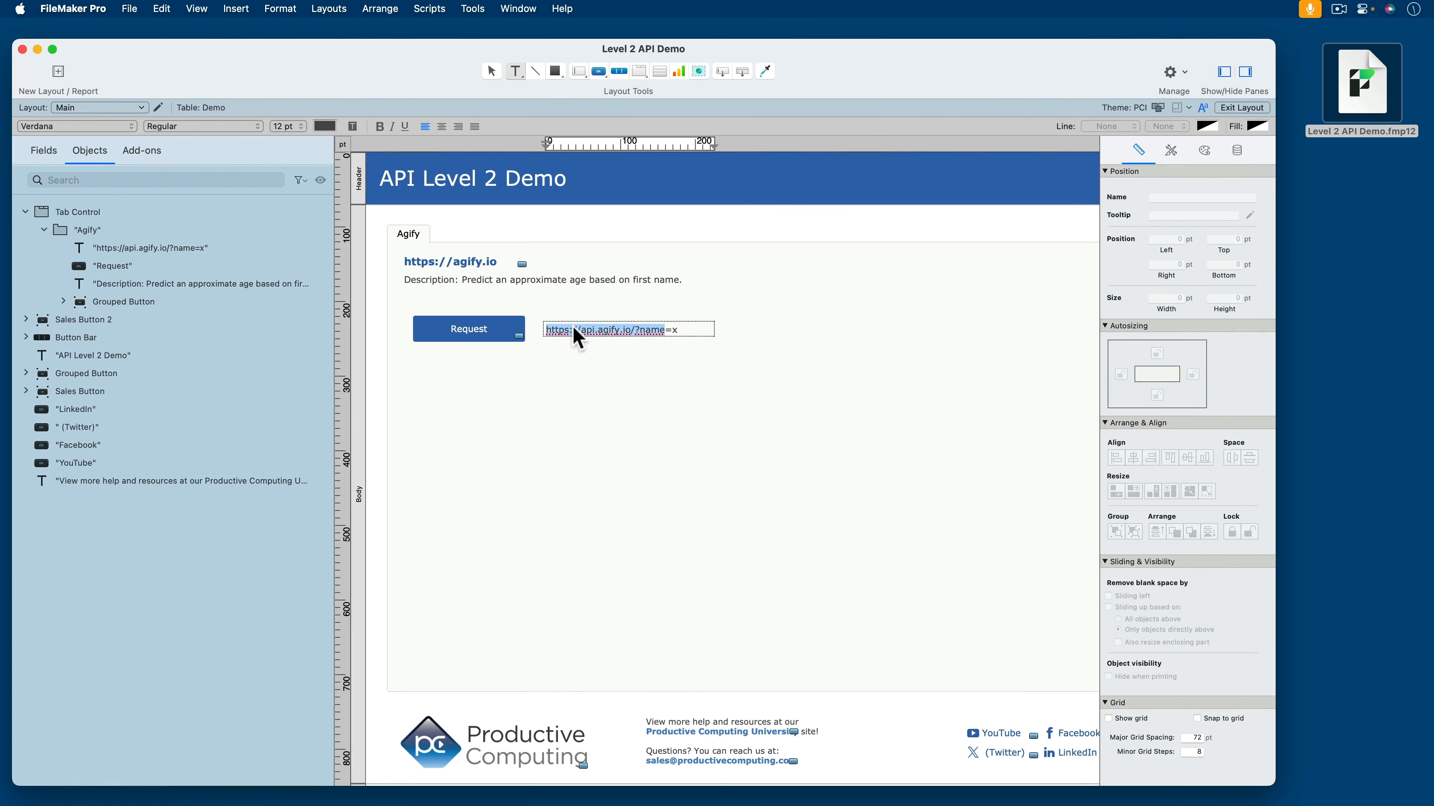
key("super+b")
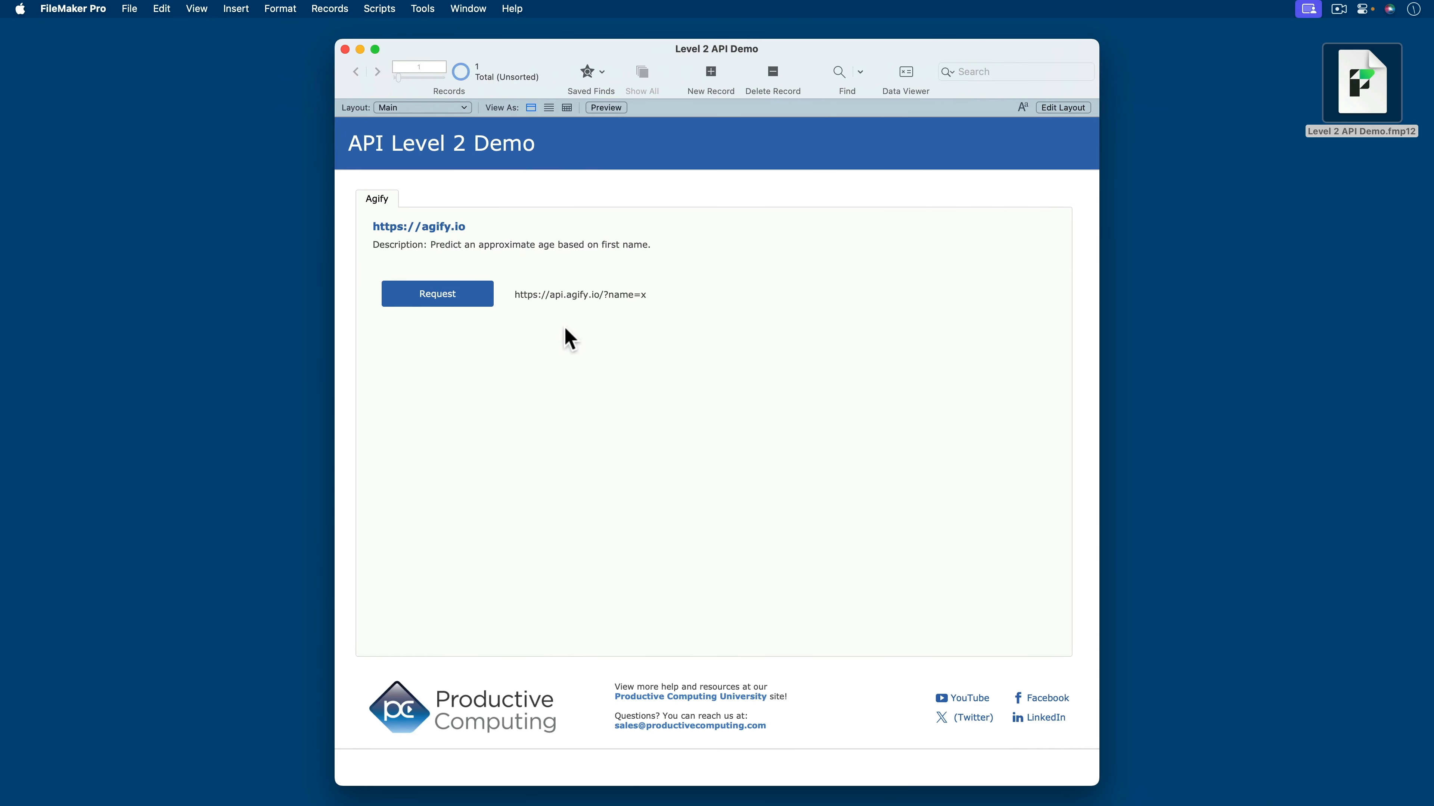
- Open the Agify script and add a Set Variable step on line 3, leaving a blank line below the comment
key("super+shift+s")
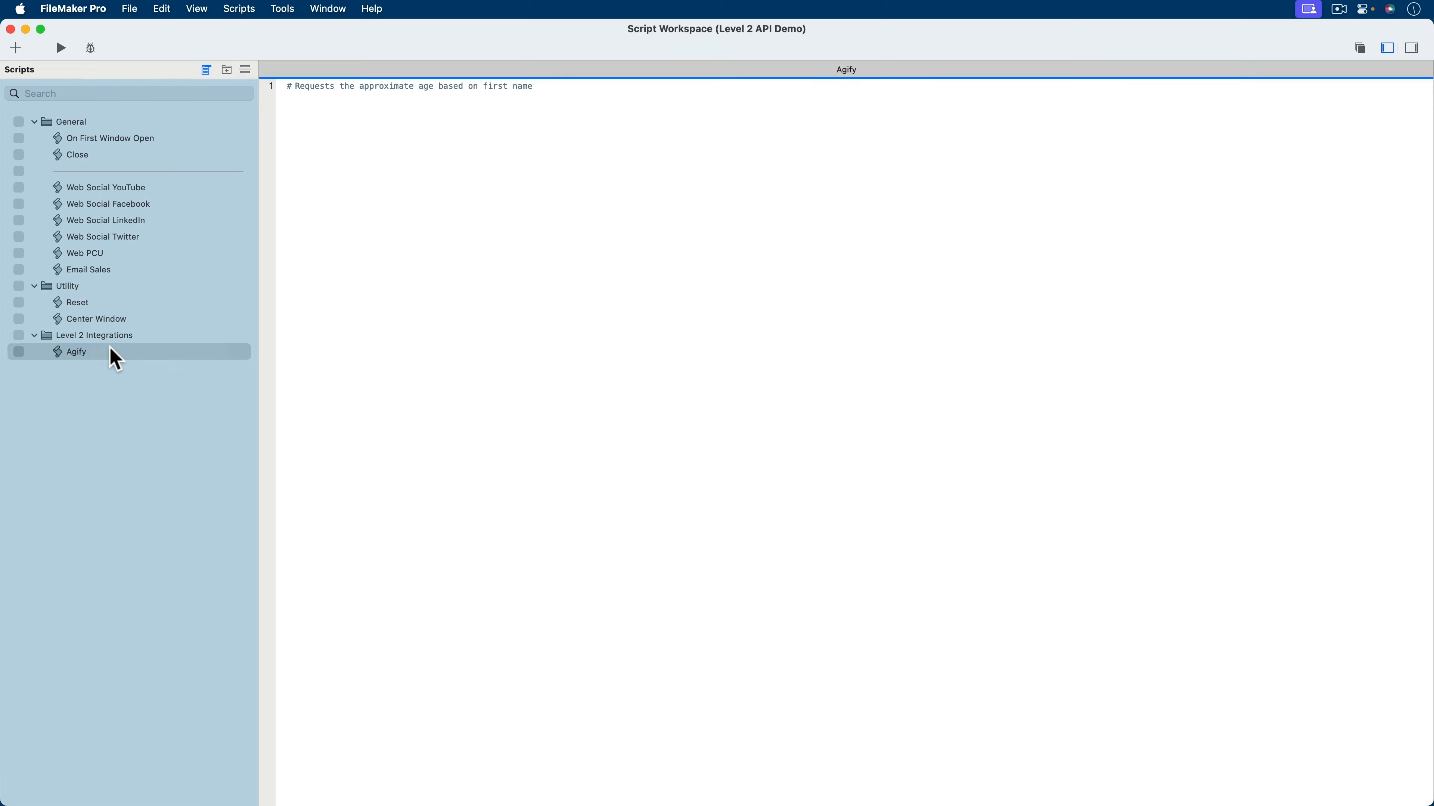
left_click(548, 90)
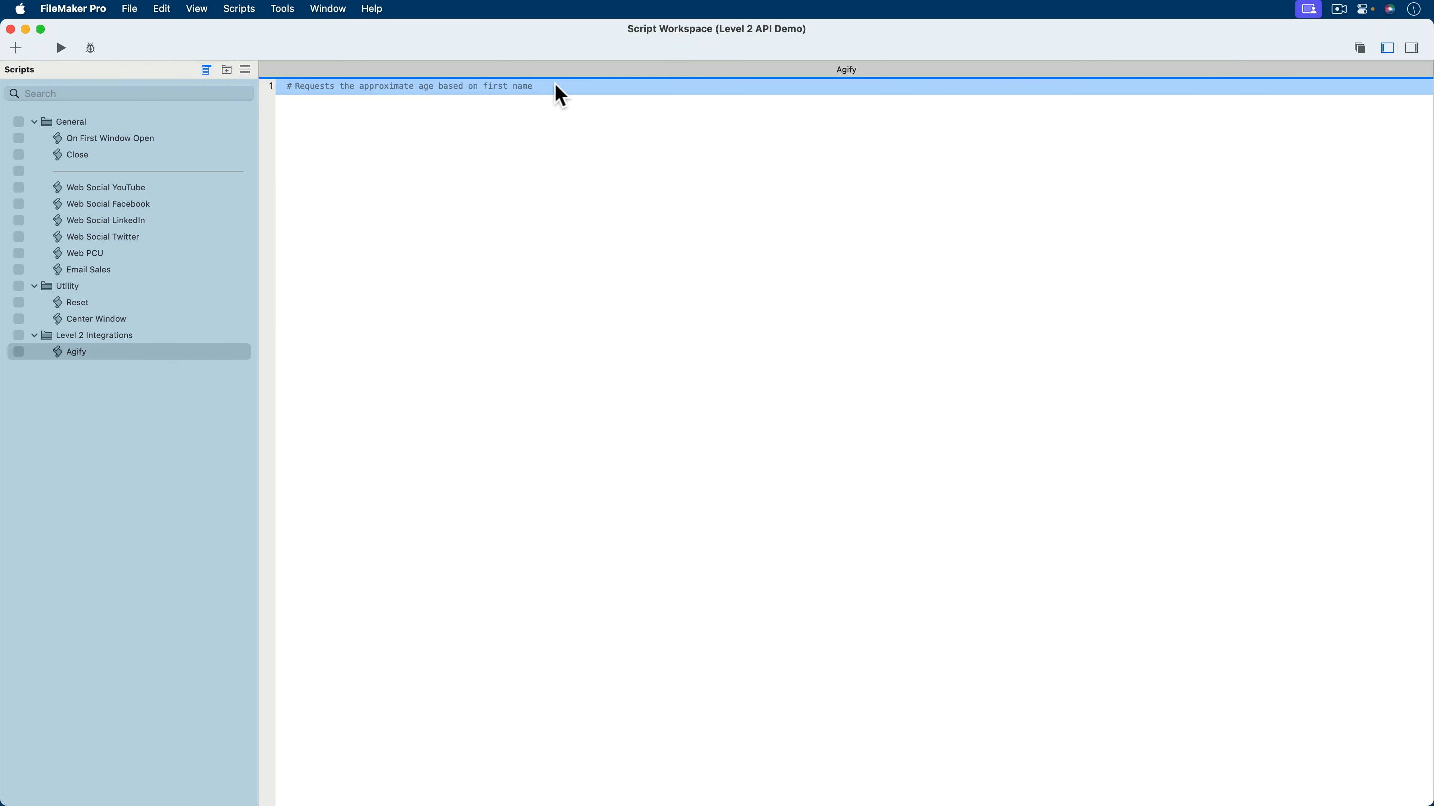
key("Return")
key("Return")
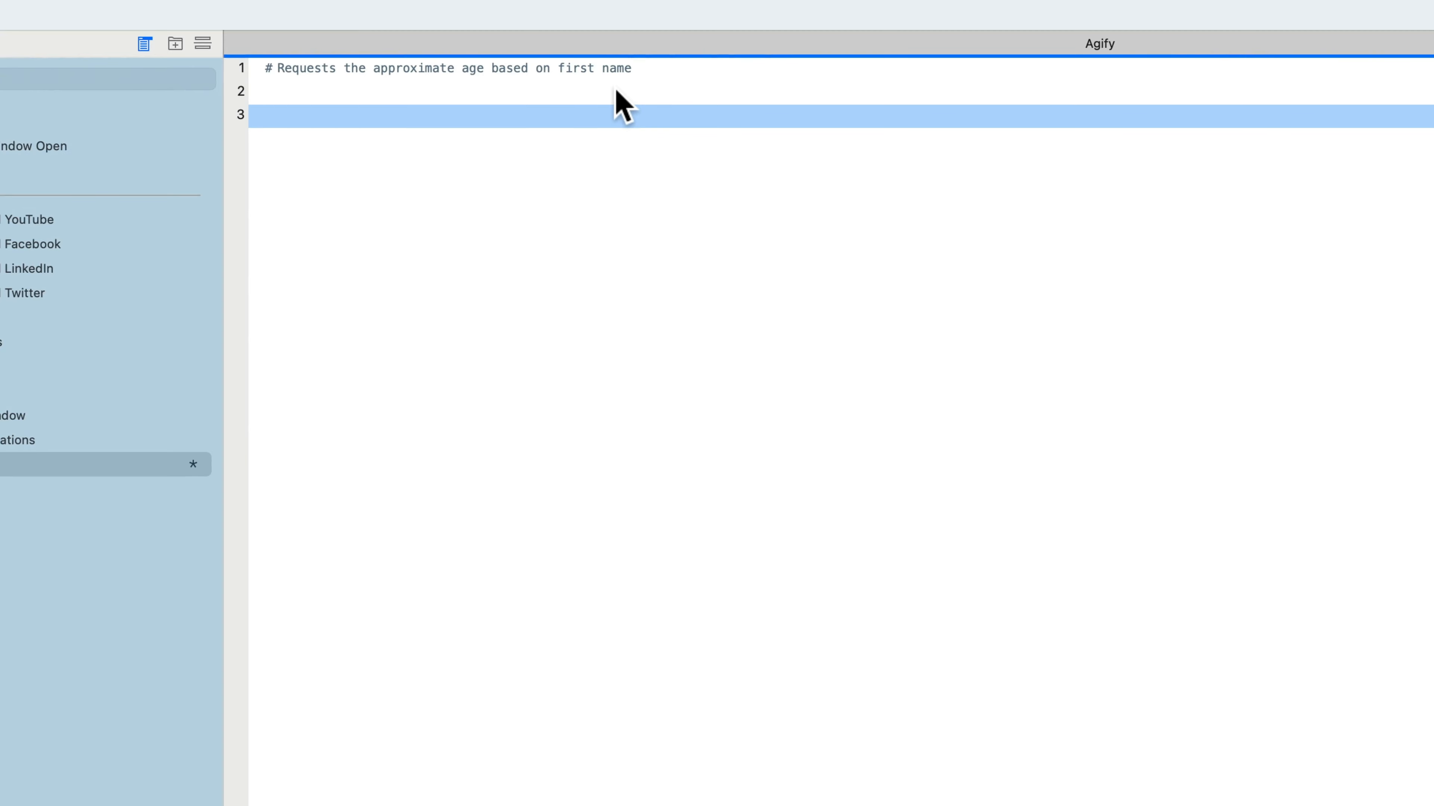
type("se")
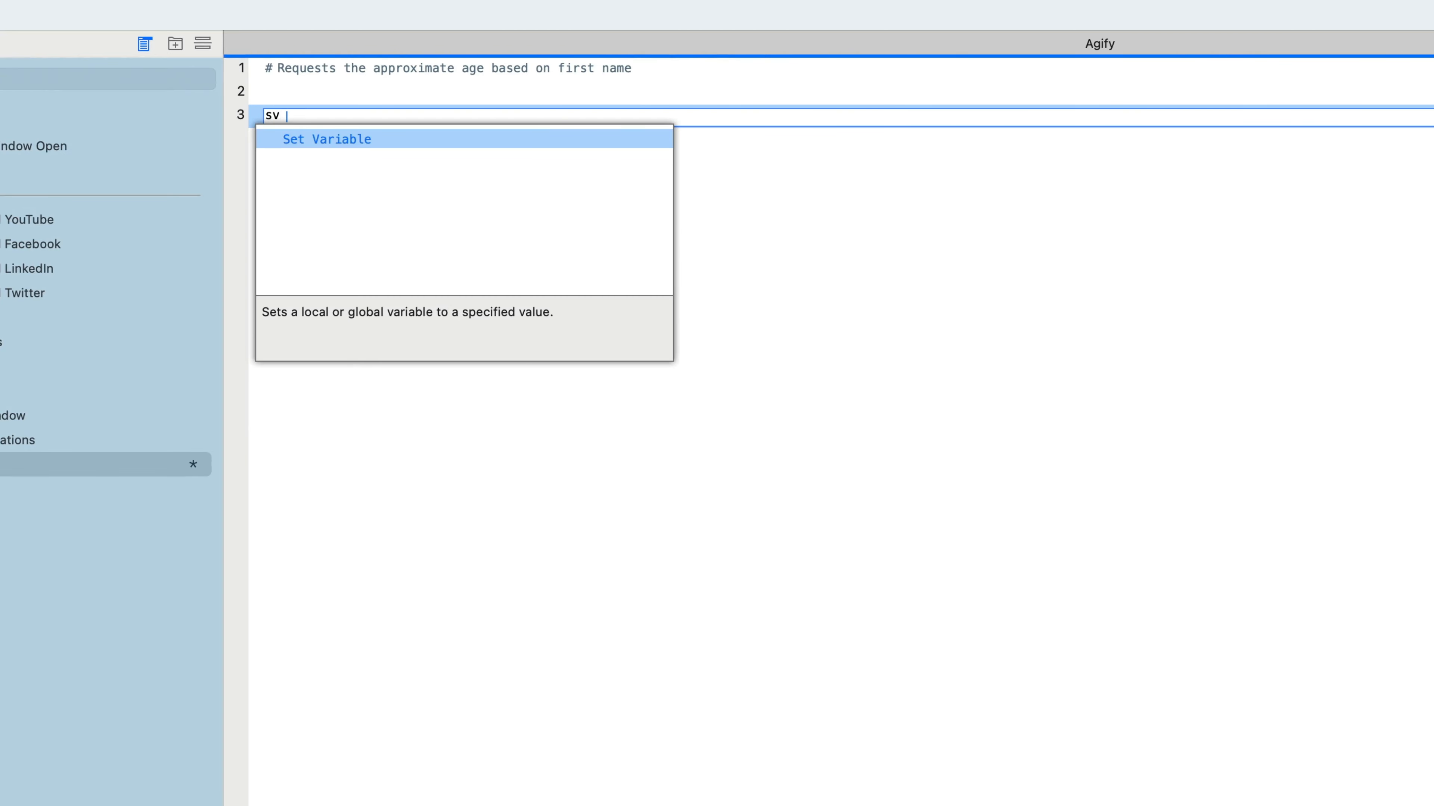
key("Return")
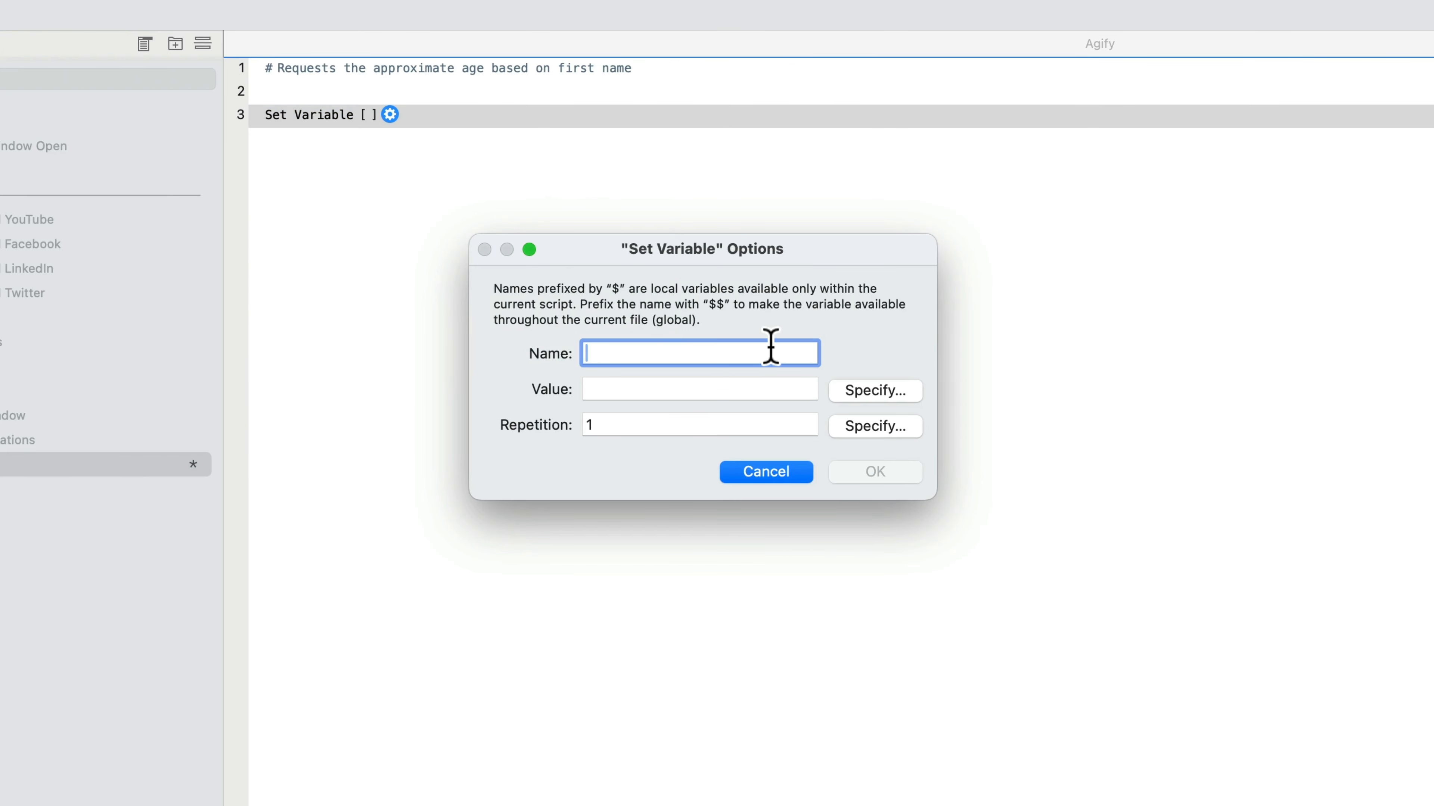
type("$baseURL")
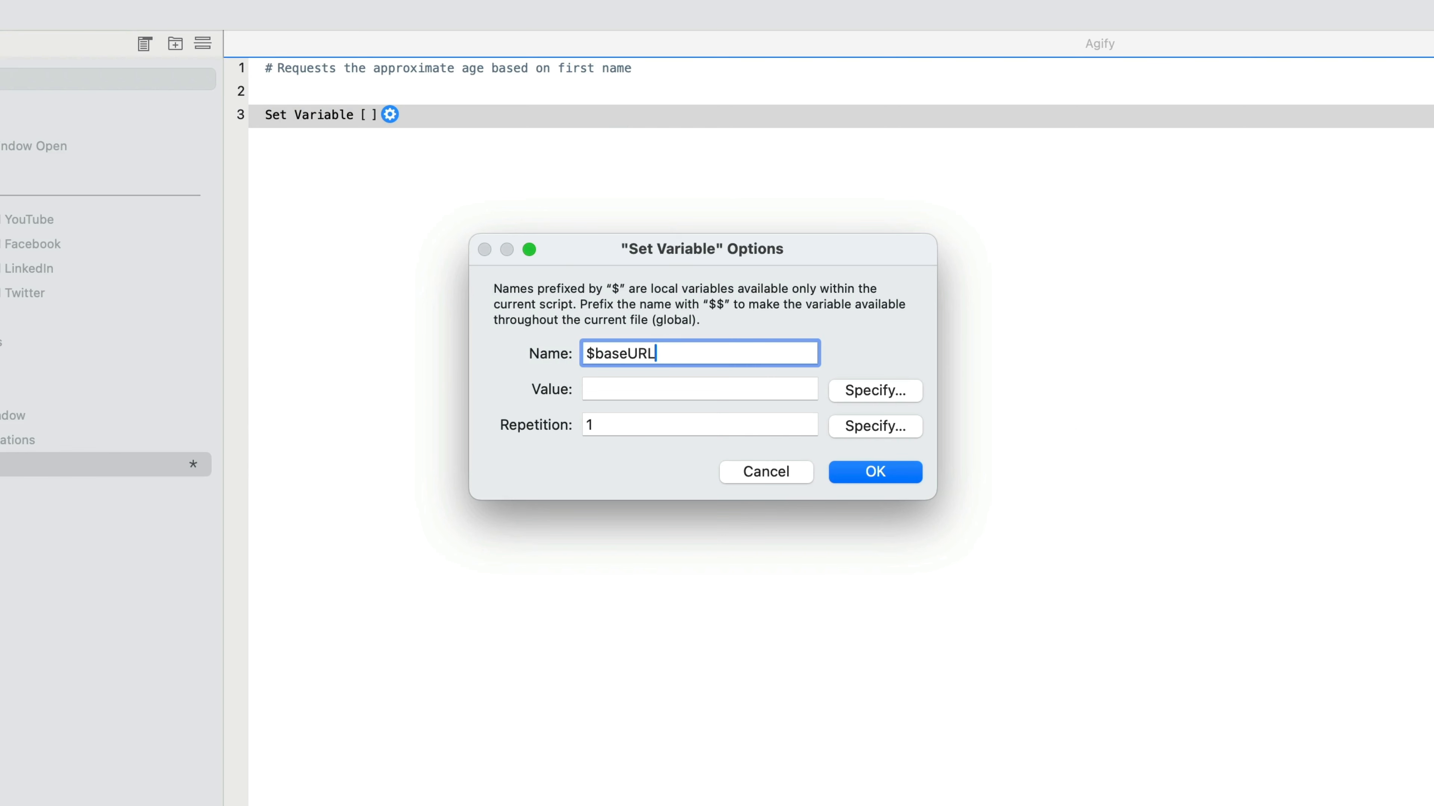
left_click(881, 396)
type("\"")
type("https://api.agify.io/?name")
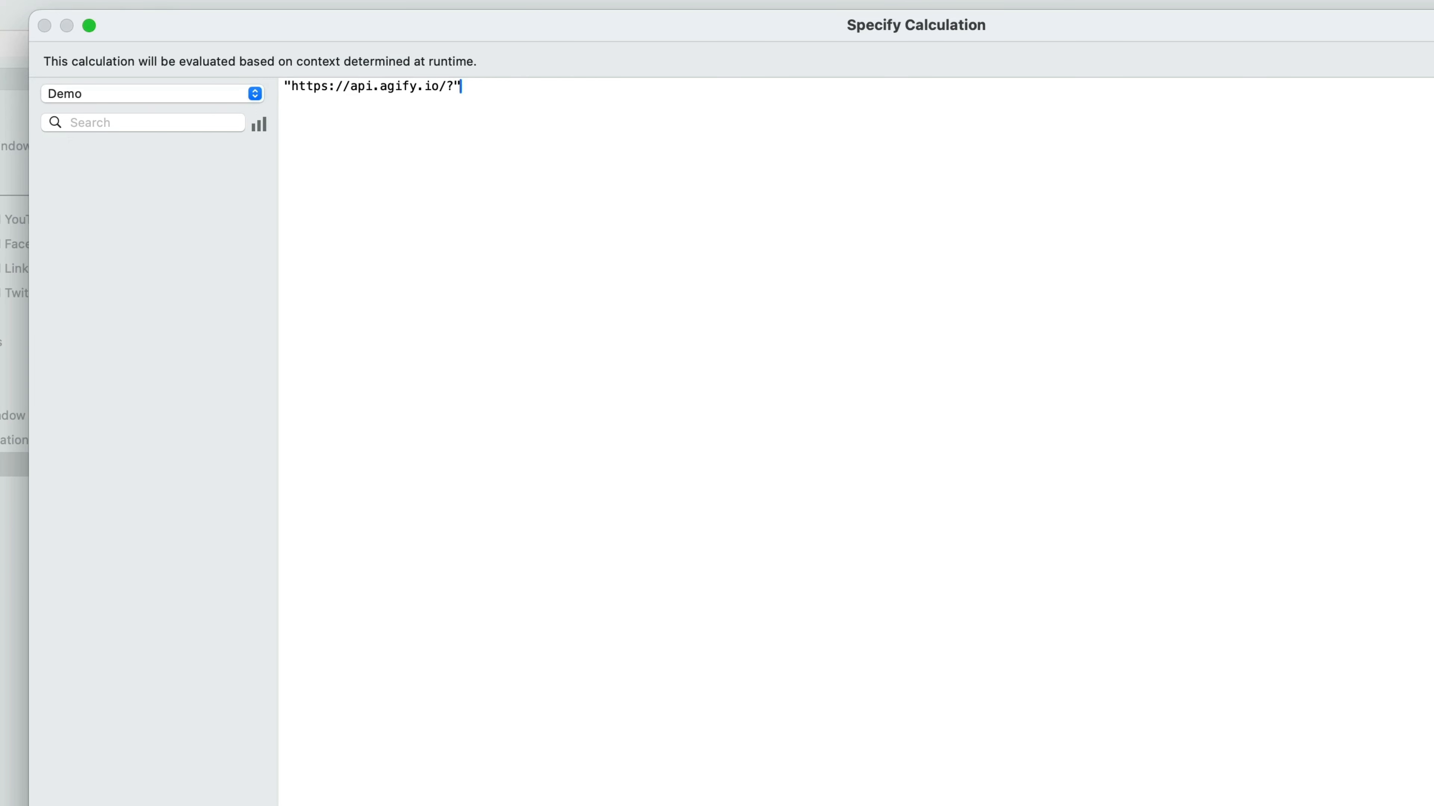
key("Return")
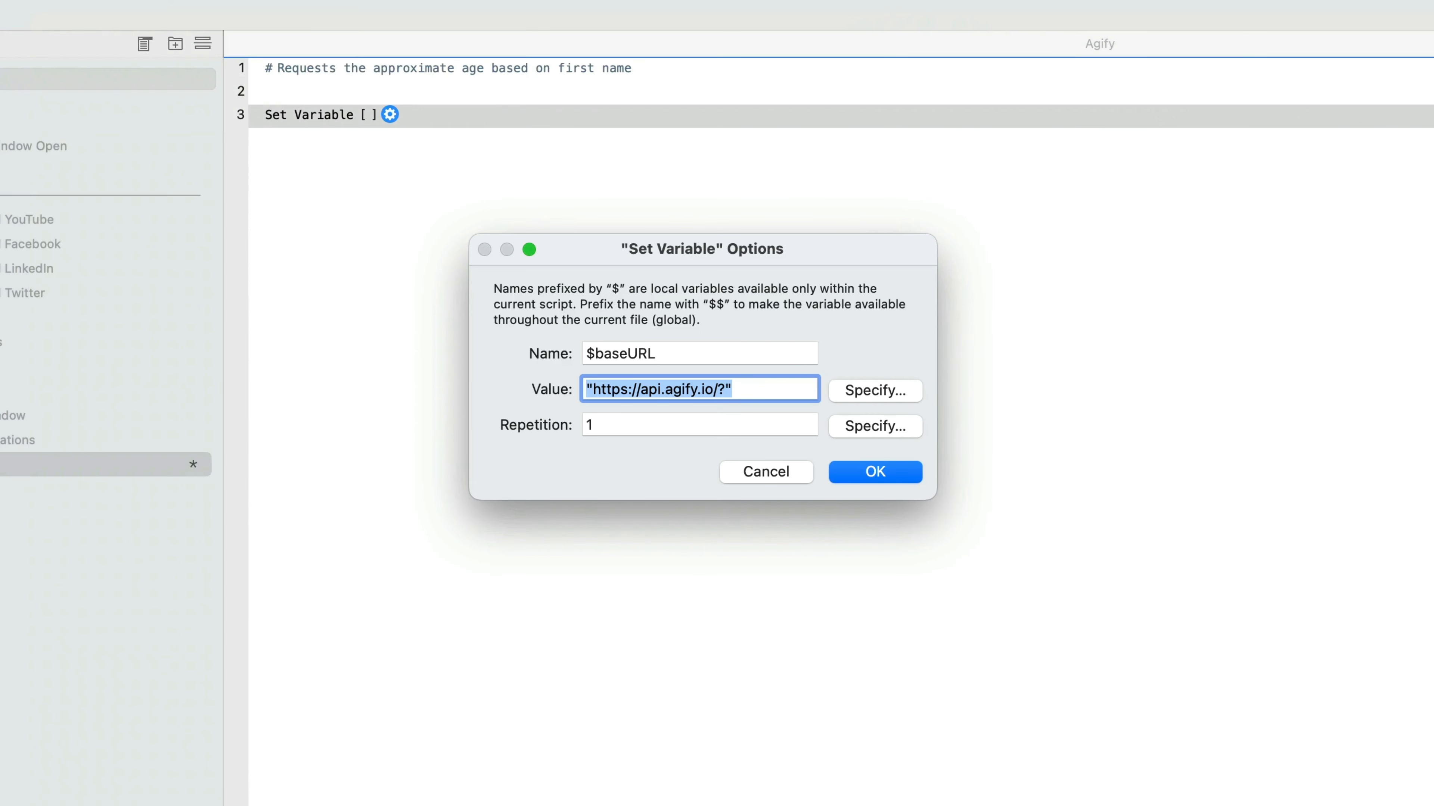
left_click(869, 472)
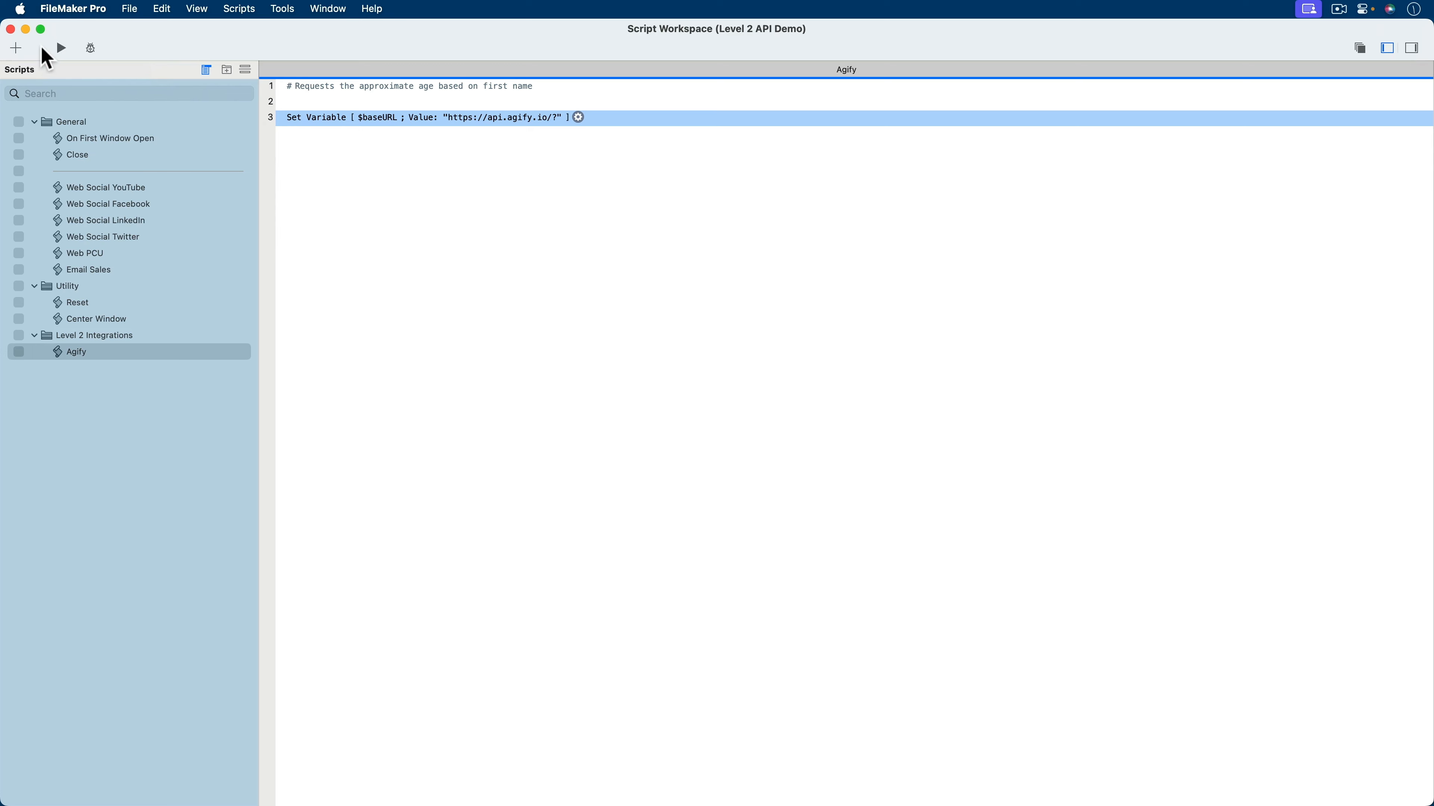
left_click(11, 28)
- Create a text field named First Name in the Demo table and accept the database changes
key("super+shift+d")
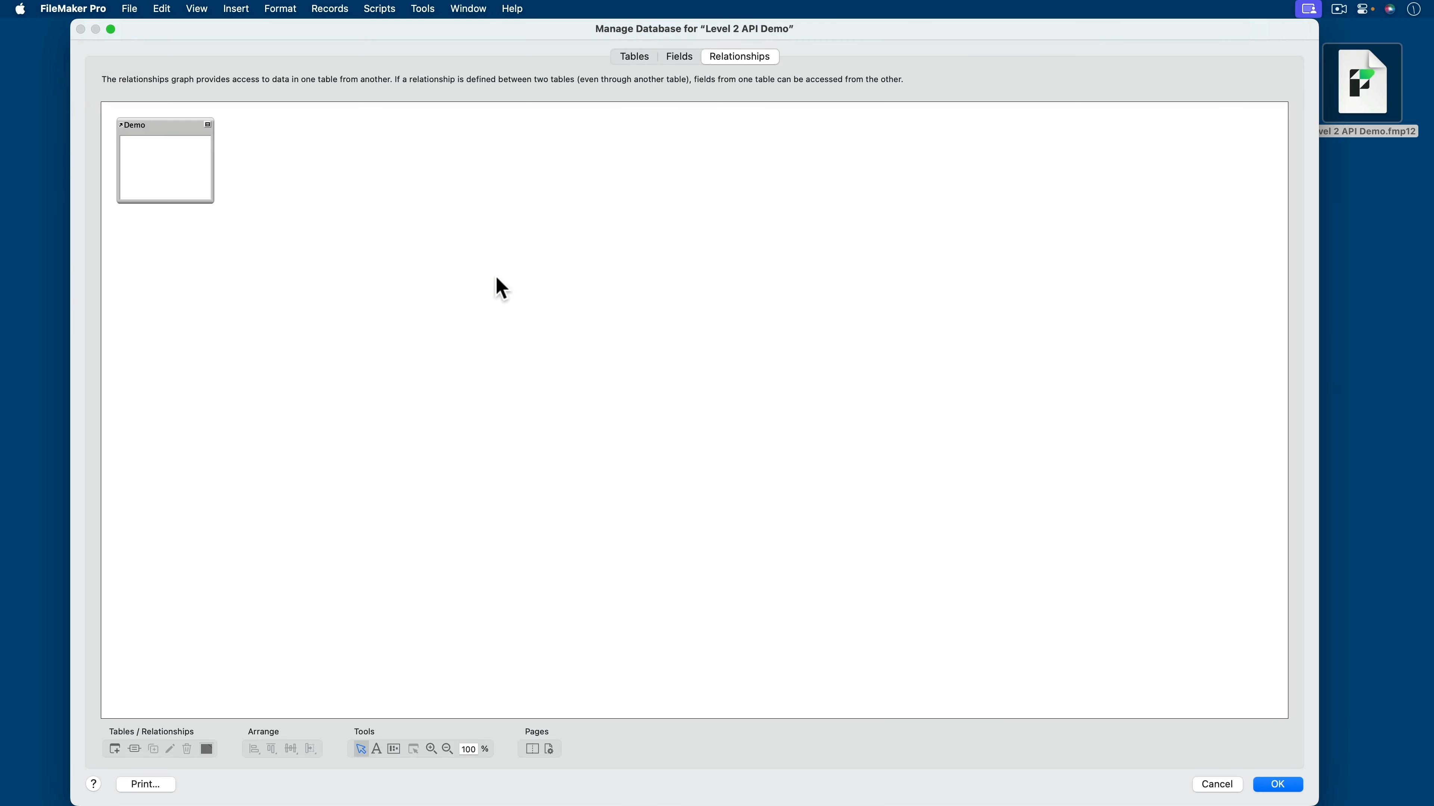
left_click(633, 57)
double_click(166, 134)
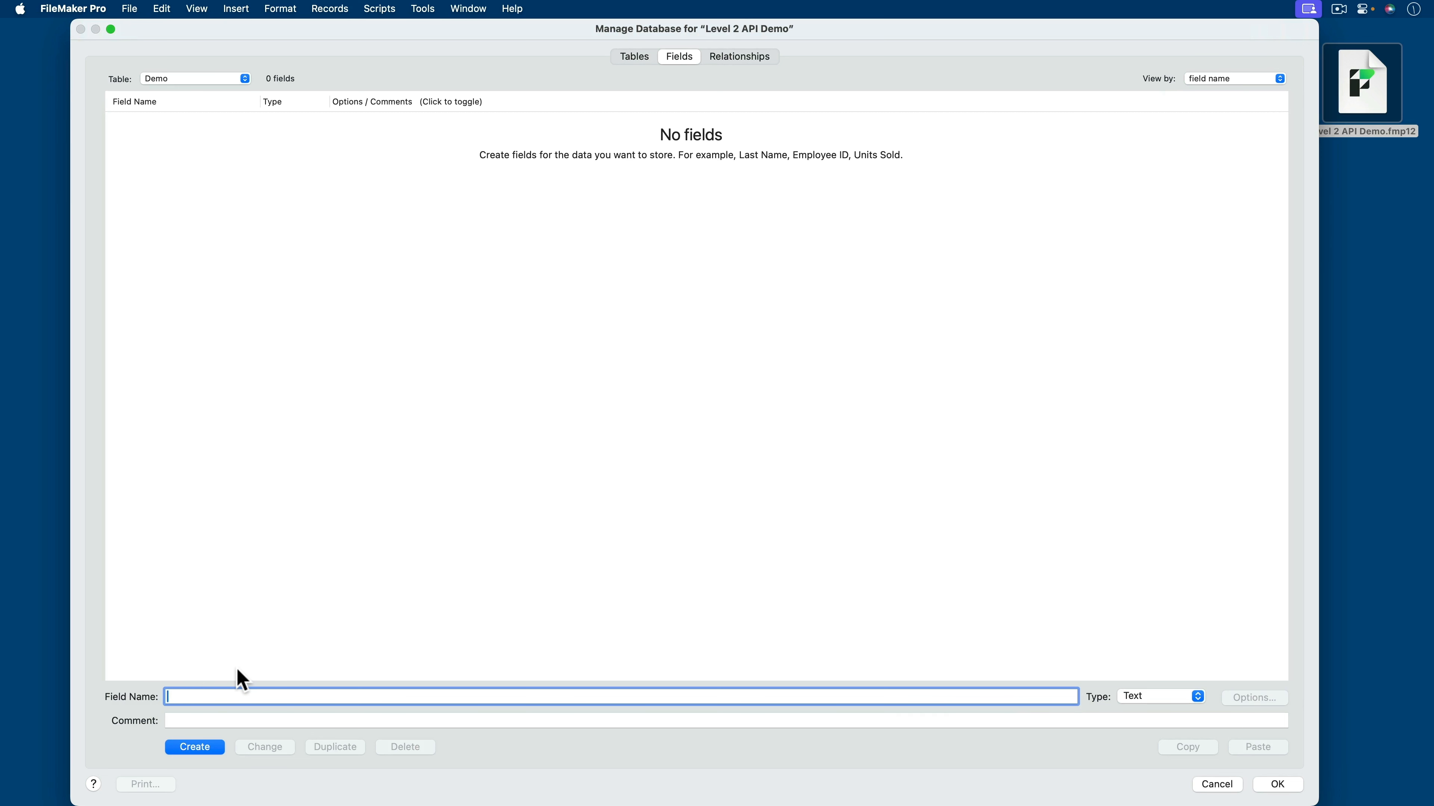
type("First Name")
key("Return")
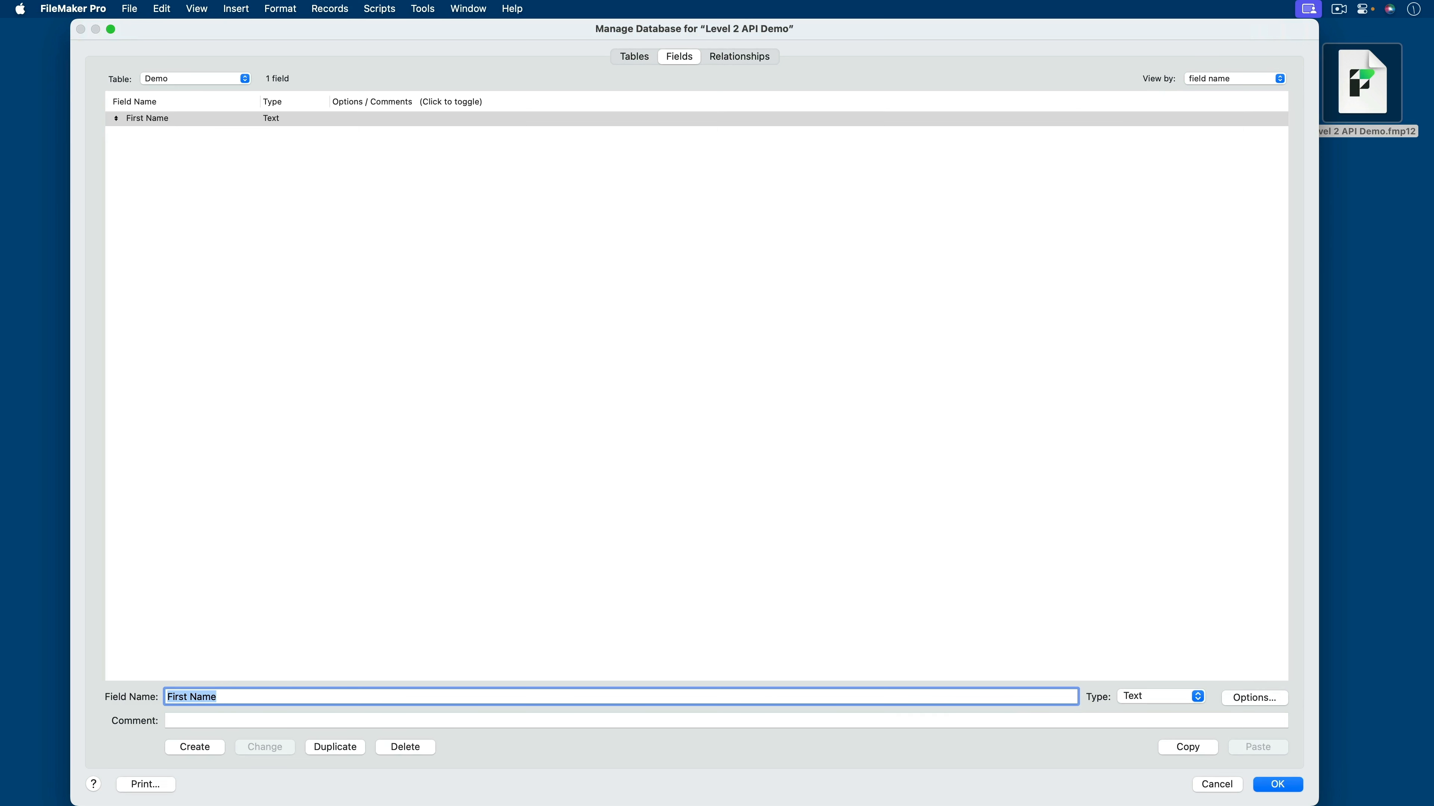
left_click(1277, 783)
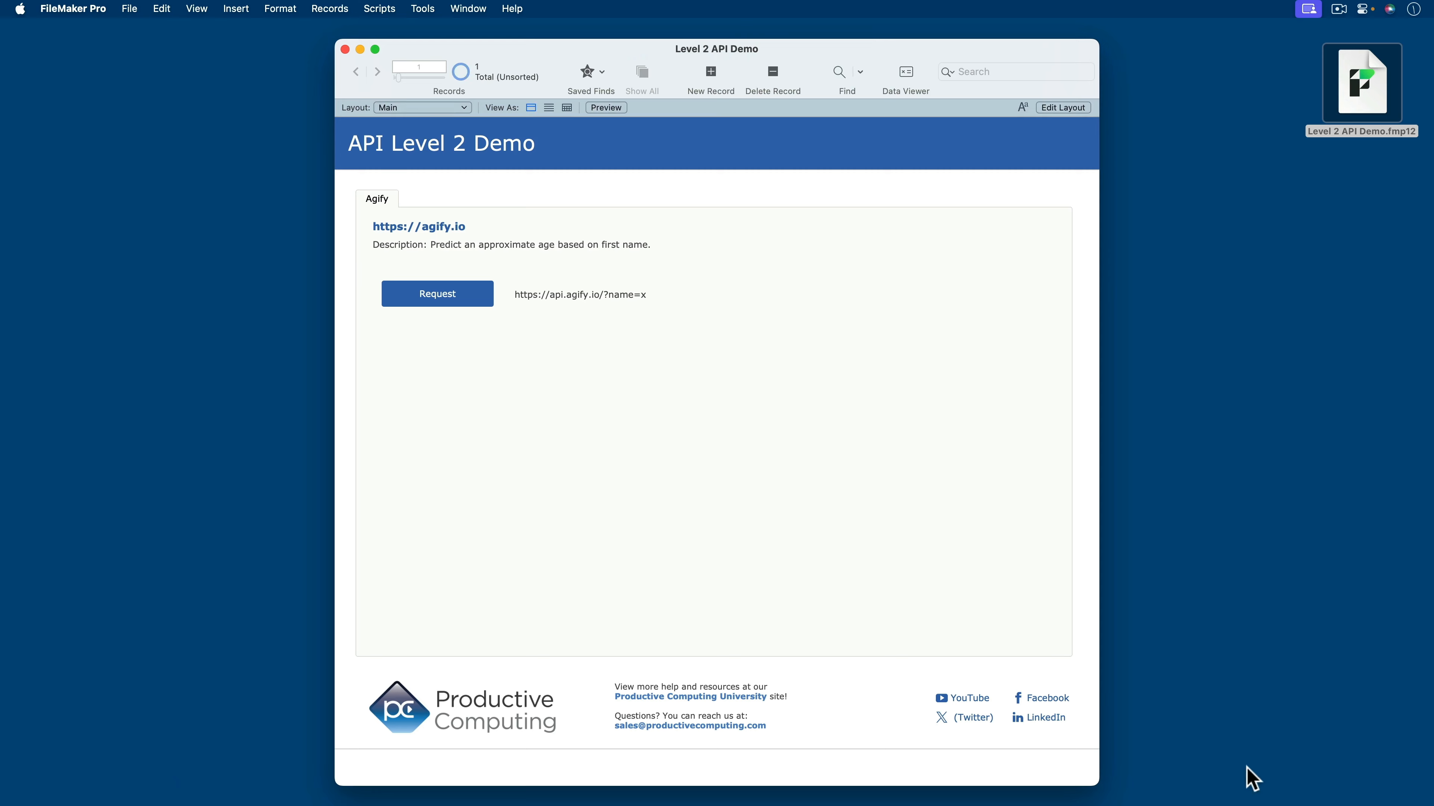
- Place the First Name field with its label on the Main layout, just below the description in the Agify tab
key("super+l")
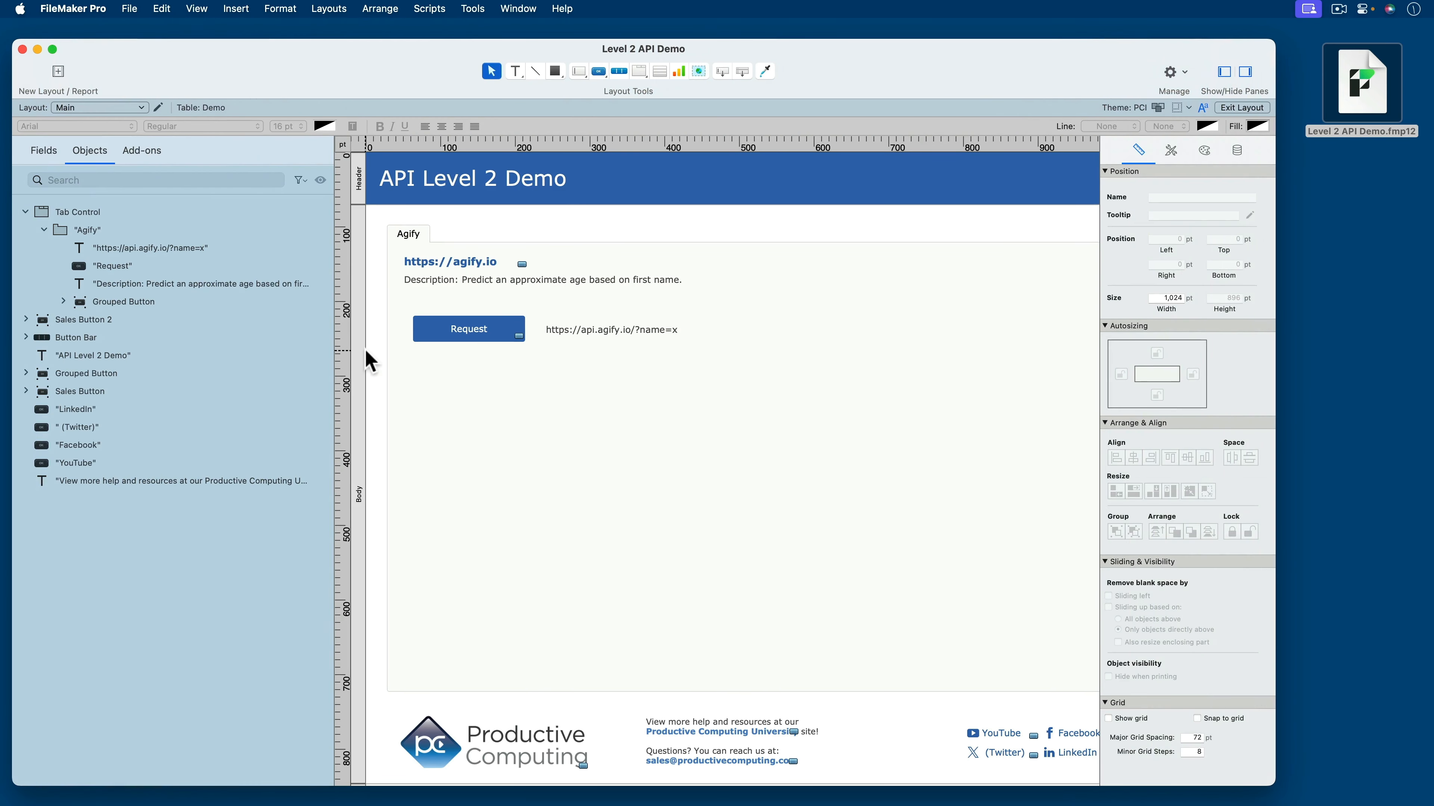
left_click(43, 150)
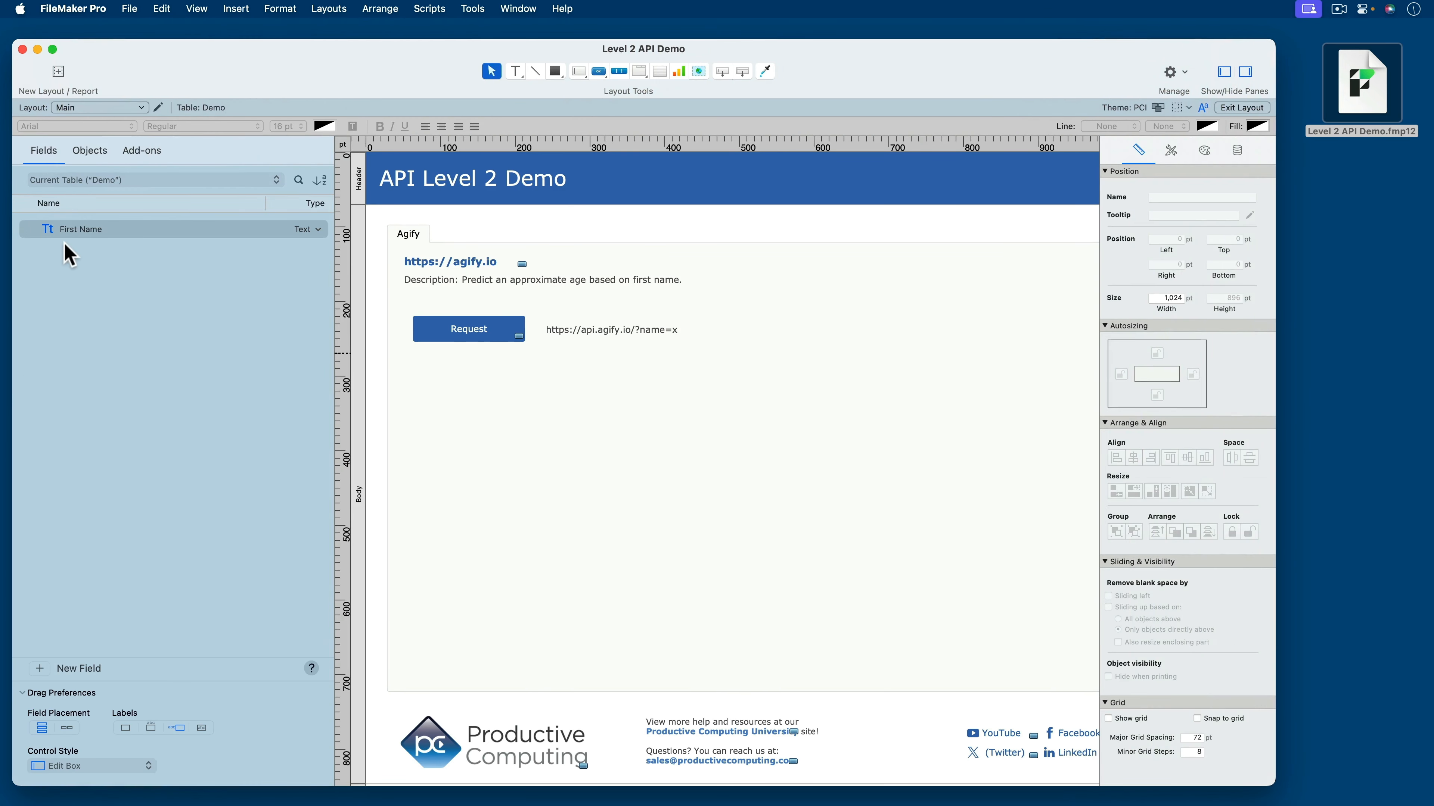
left_click_drag(265, 229, 558, 309)
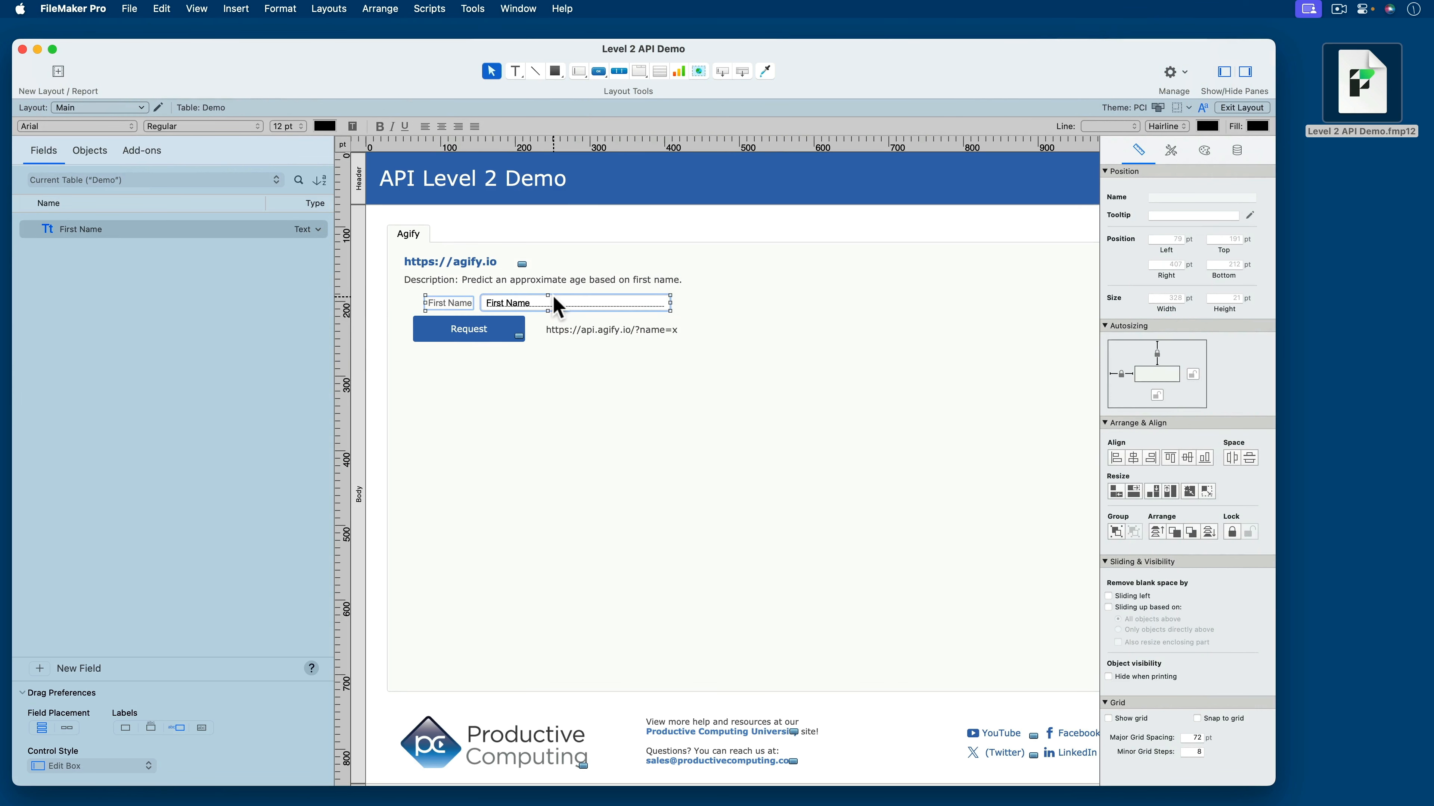
- Put the Request button right of the First Name field, lower that row, and move the URL text directly under the description
left_click_drag(470, 337, 747, 310)
left_click(530, 312, "shift")
left_click(450, 304, "shift")
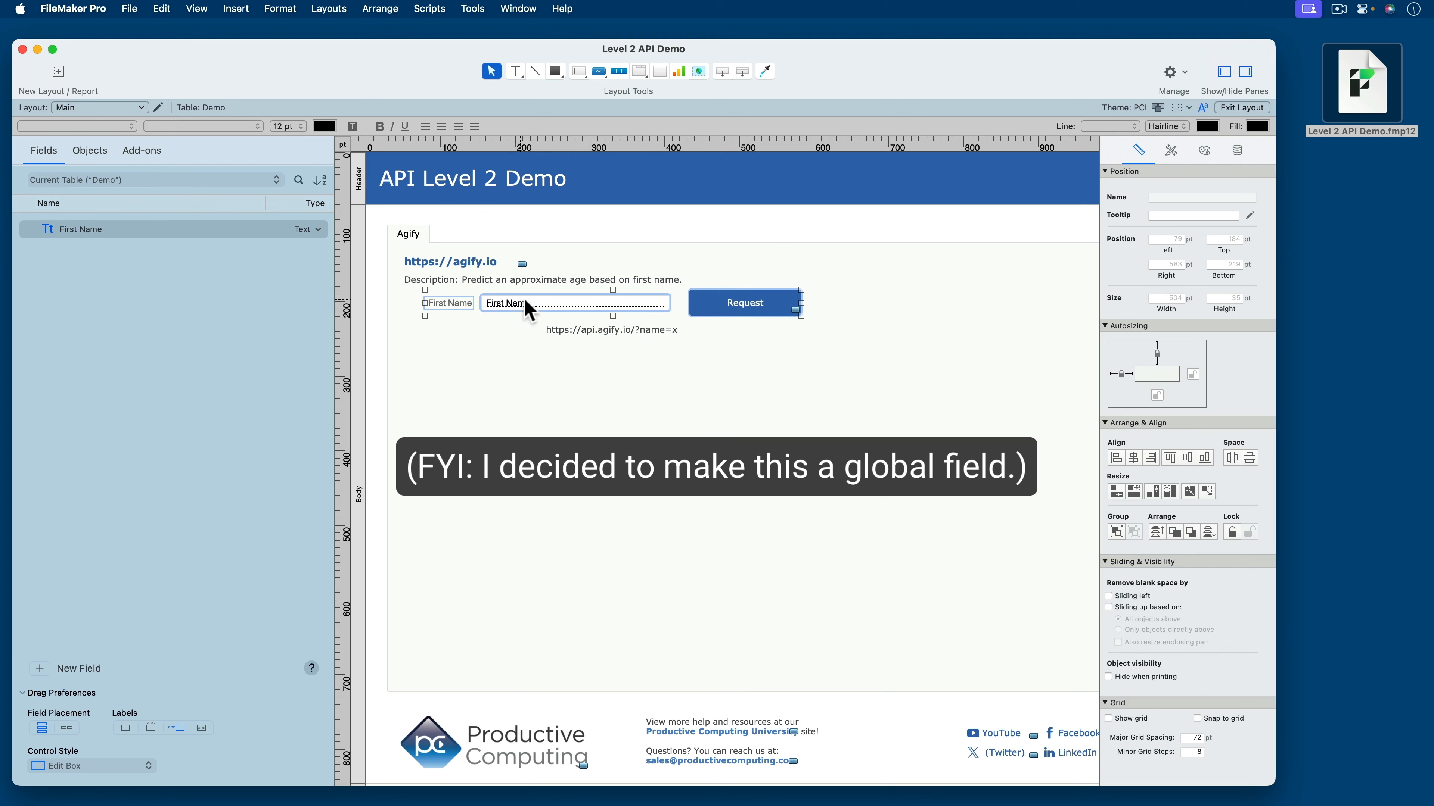
left_click_drag(528, 310, 528, 383)
left_click(606, 333)
left_click_drag(605, 334, 464, 303)
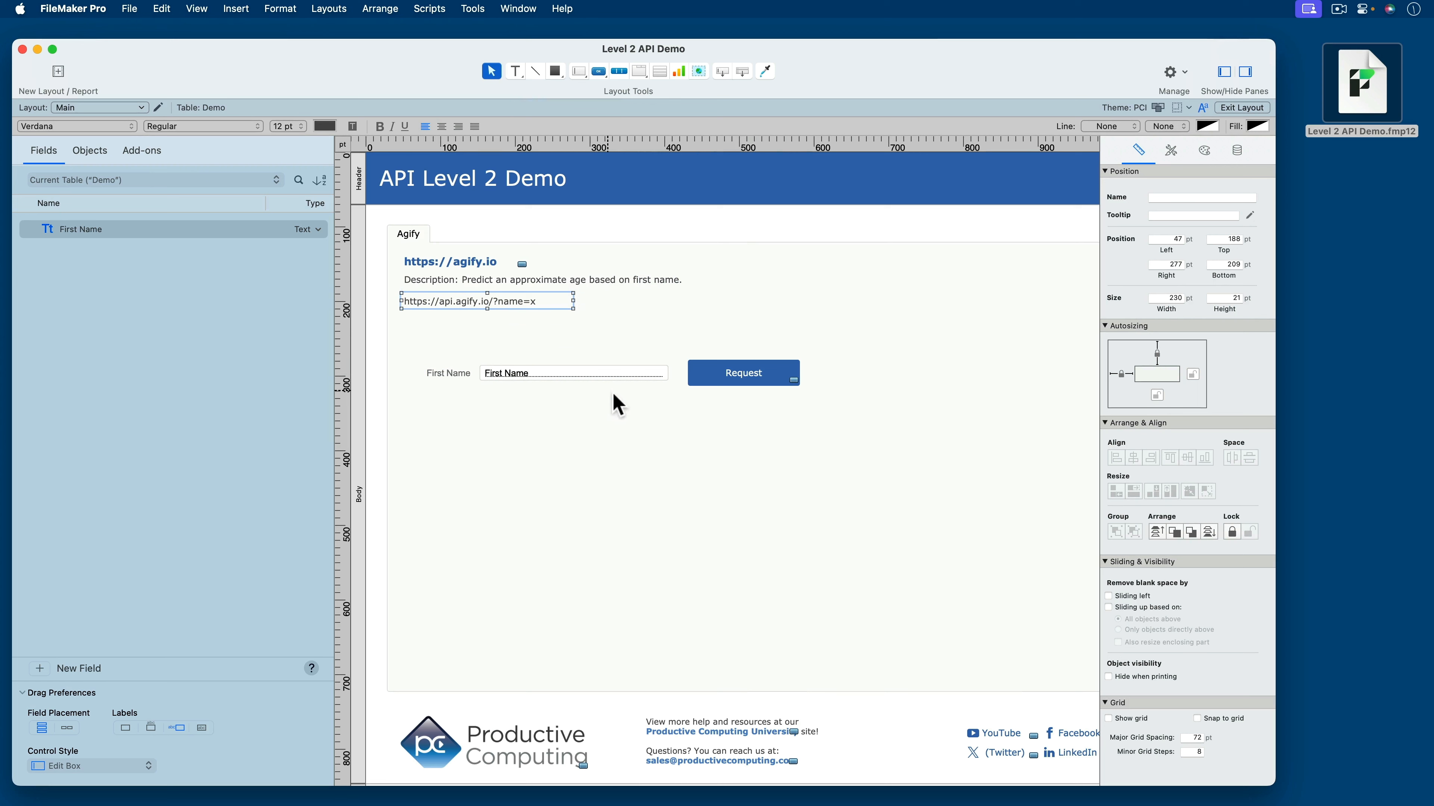
- Narrow the First Name field to roughly the Request button's width and move the button beside it, about 313 pt from the left
left_click(630, 376)
left_click_drag(668, 374, 592, 374)
left_click_drag(736, 381, 657, 383)
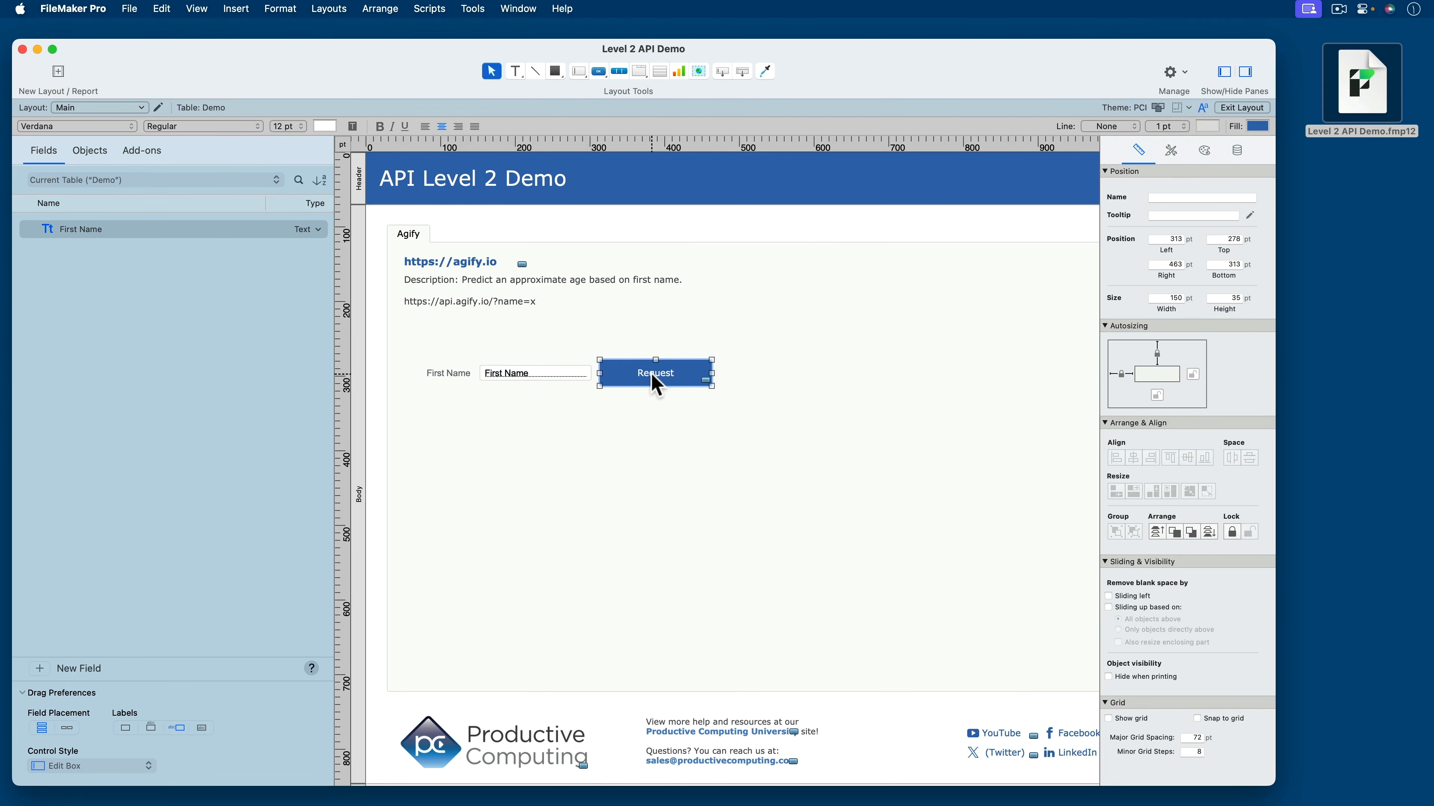
- Check which script the Request button performs and view the First Name field in Browse mode
double_click(658, 384)
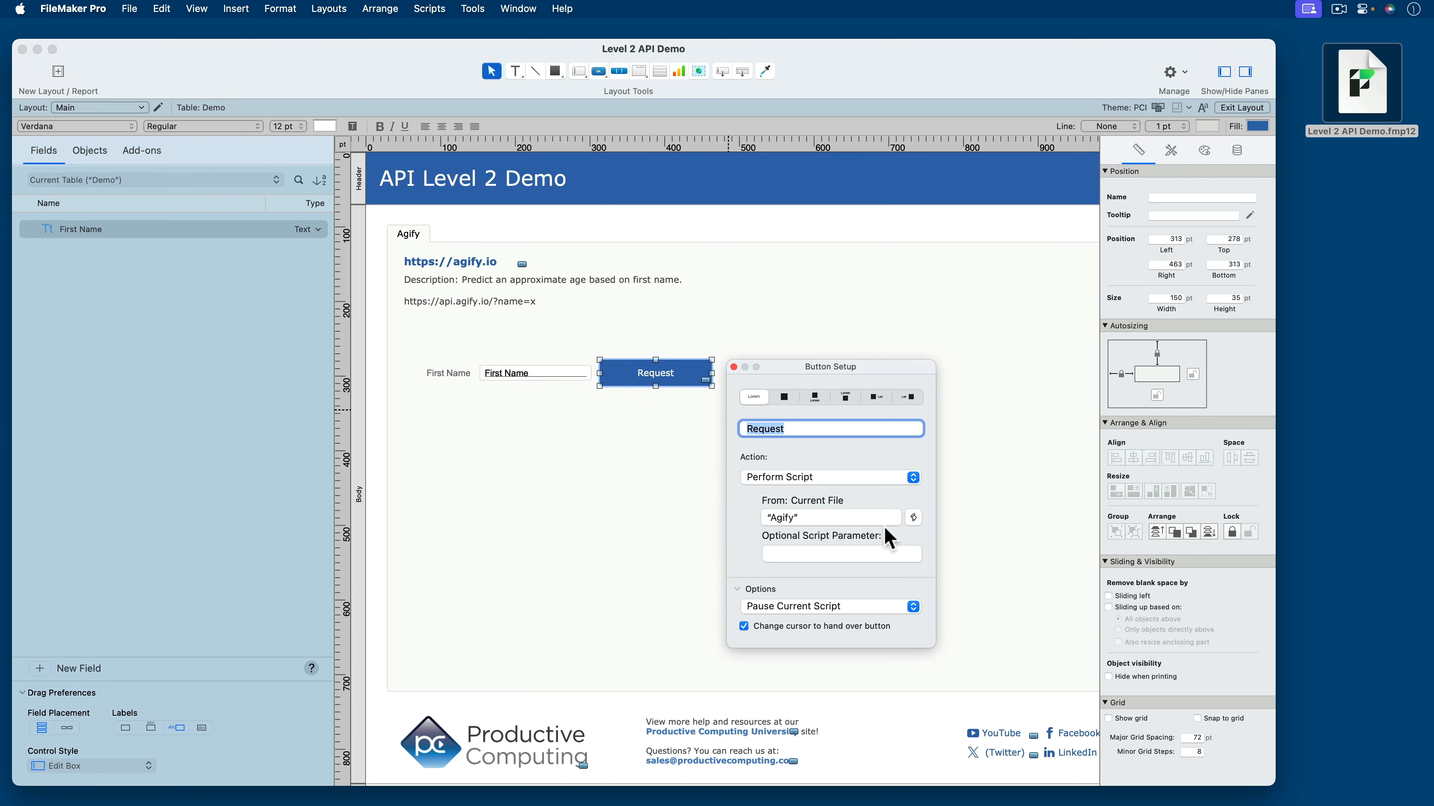
left_click(590, 441)
key("super+b")
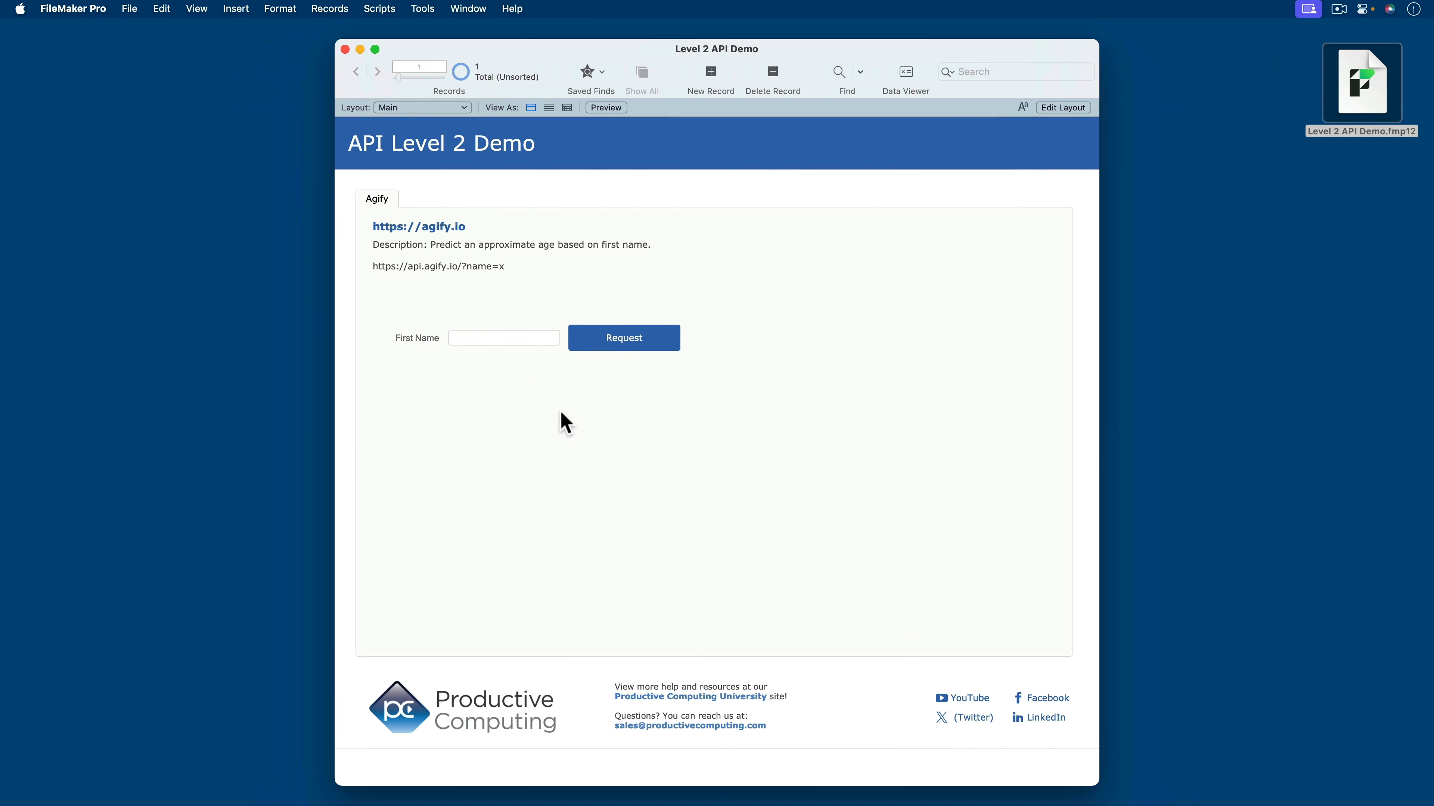
left_click(499, 337)
left_click(512, 399)
- Add a Set Variable step below the $baseURL line in the Agify script and name its variable $finalURL
key("super+shift+s")
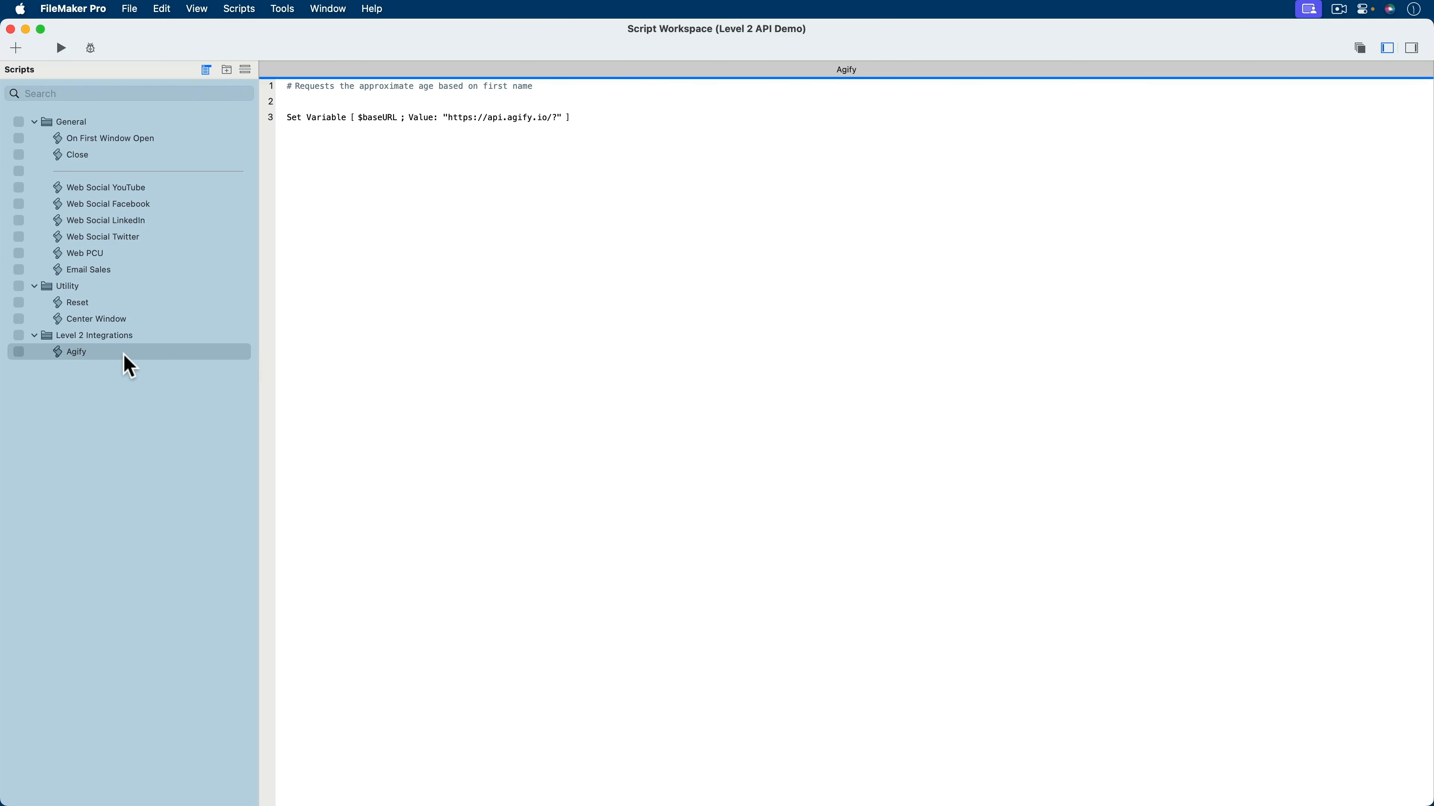
left_click(112, 352)
left_click(602, 119)
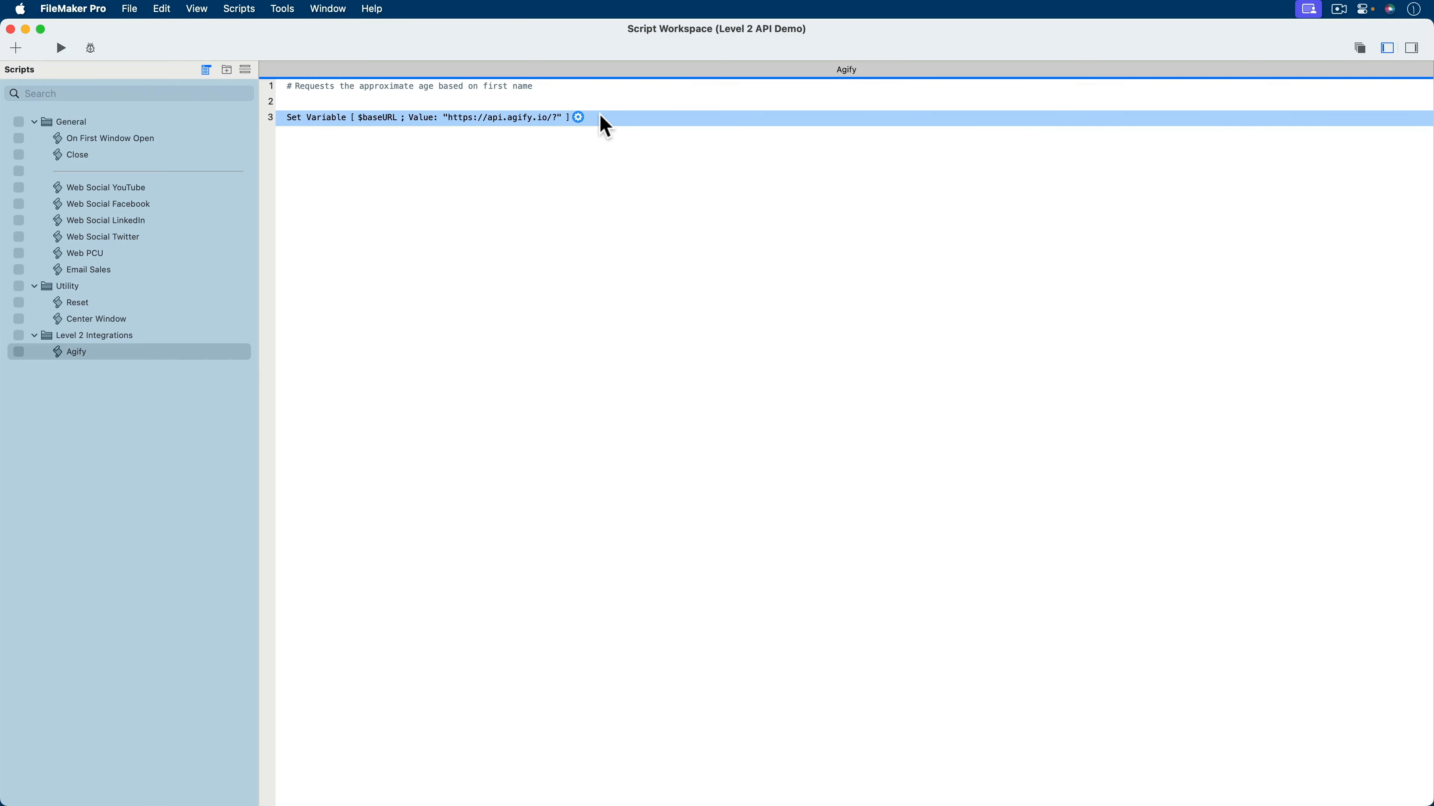
key("Return")
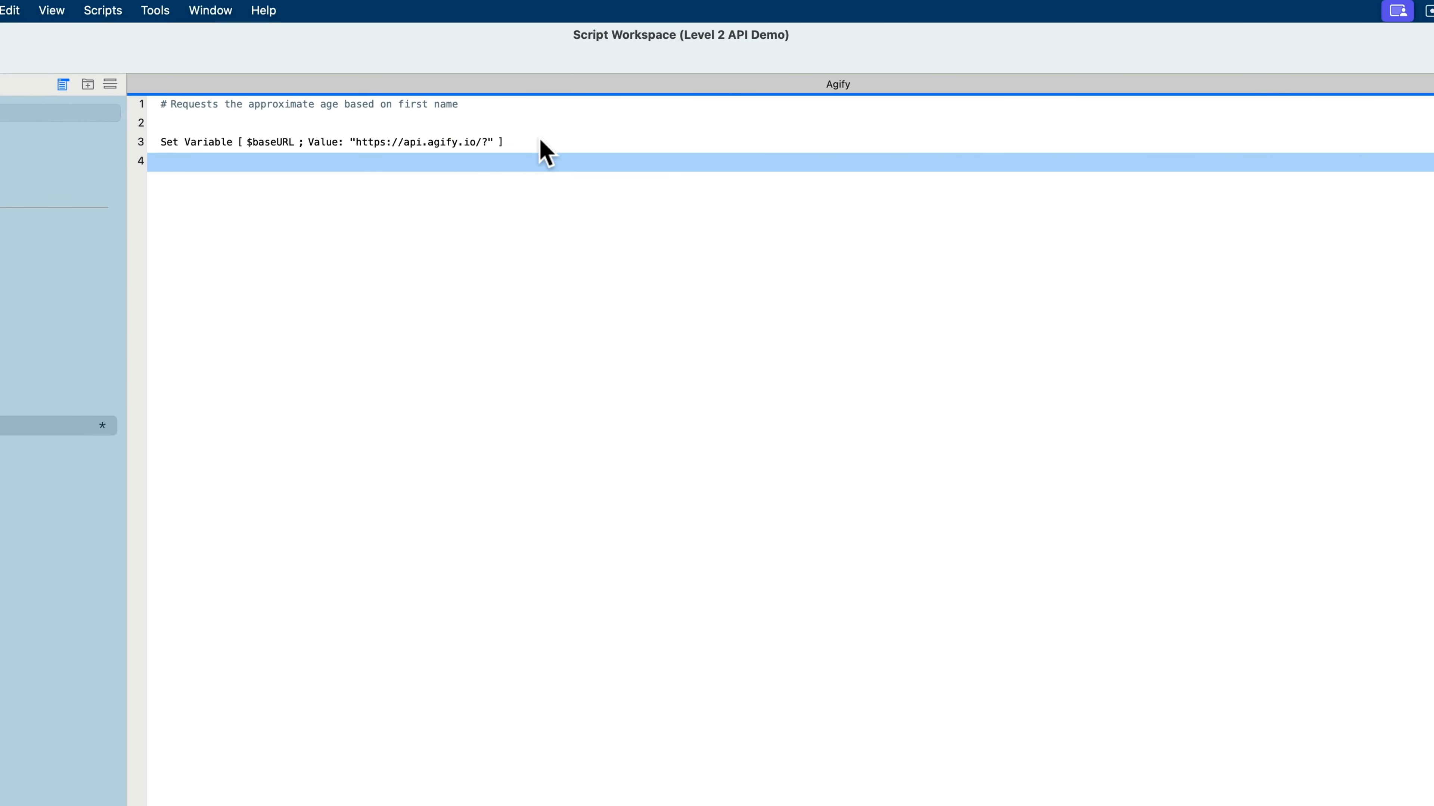
type("set v")
key("Return")
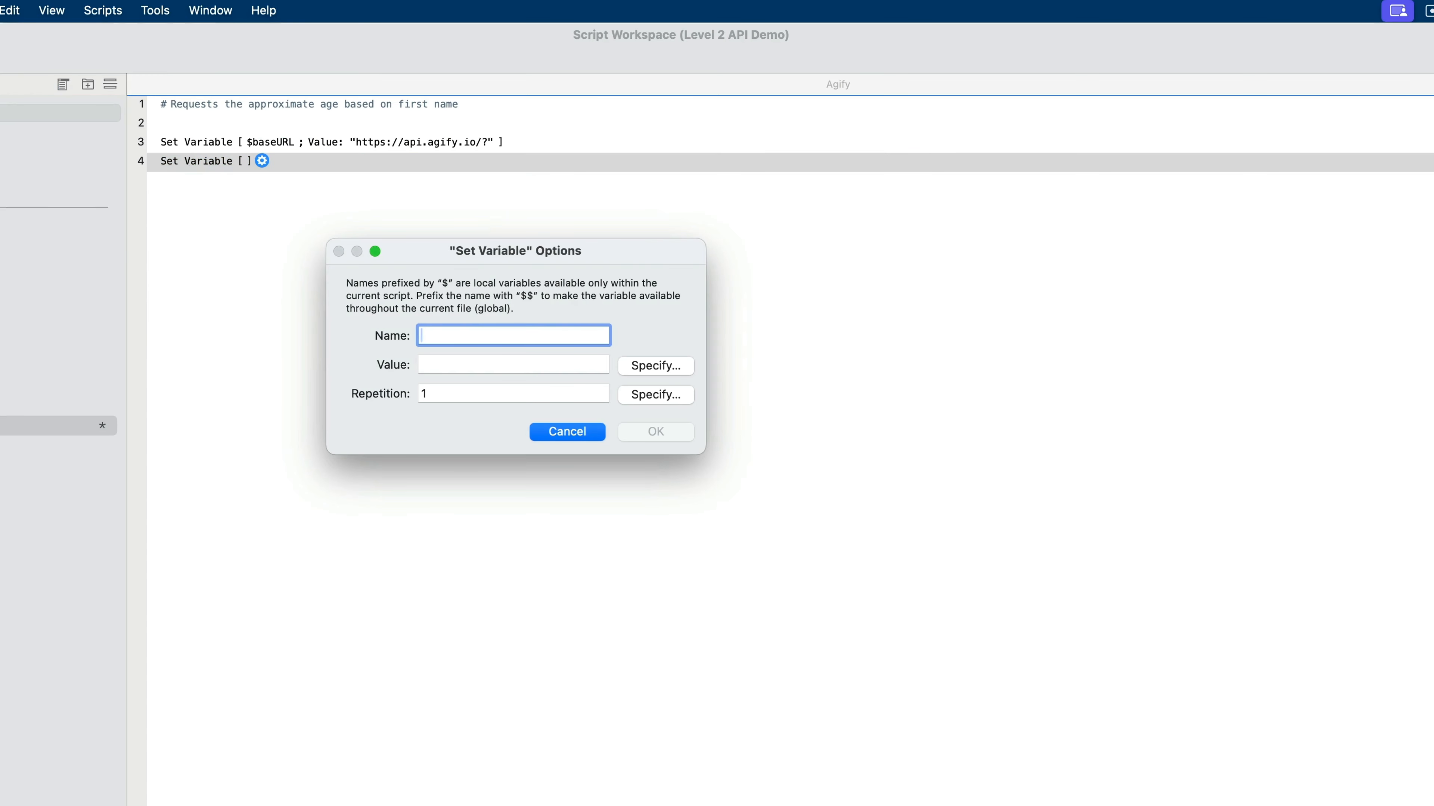
type("$finalURL")
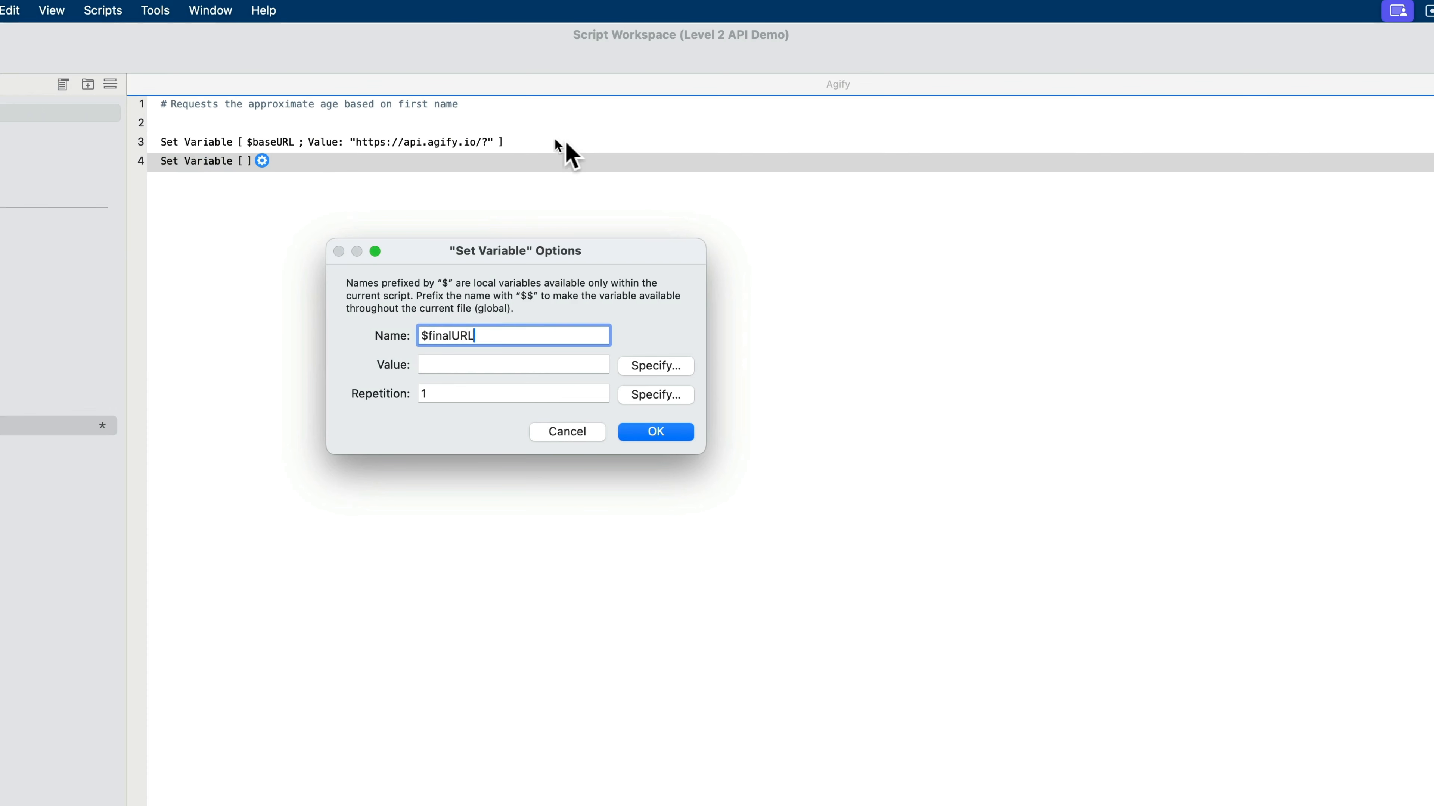
- Set the $finalURL value to the calculation $baseURL & Demo::First Name and save the script
left_click(677, 366)
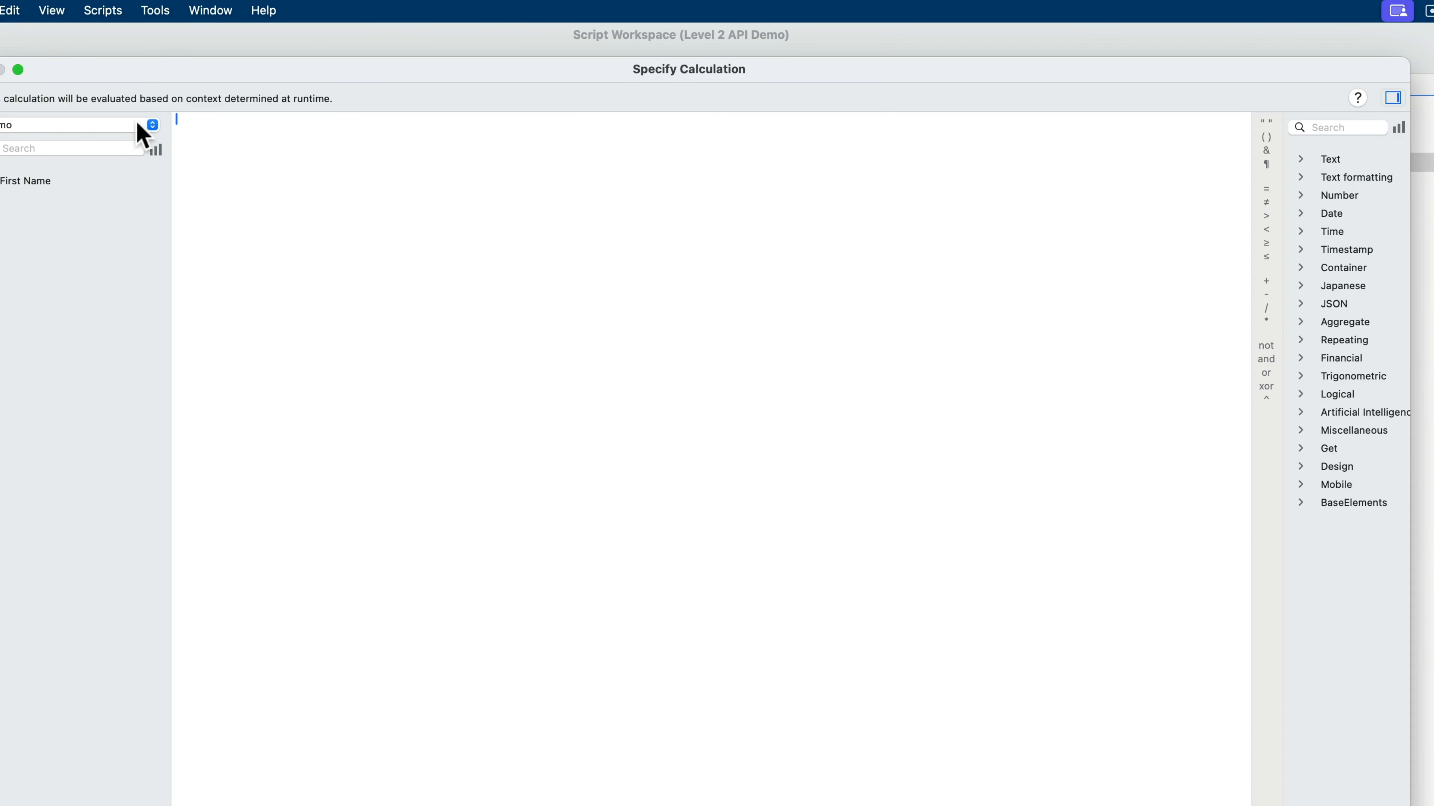
left_click_drag(141, 76, 207, 318)
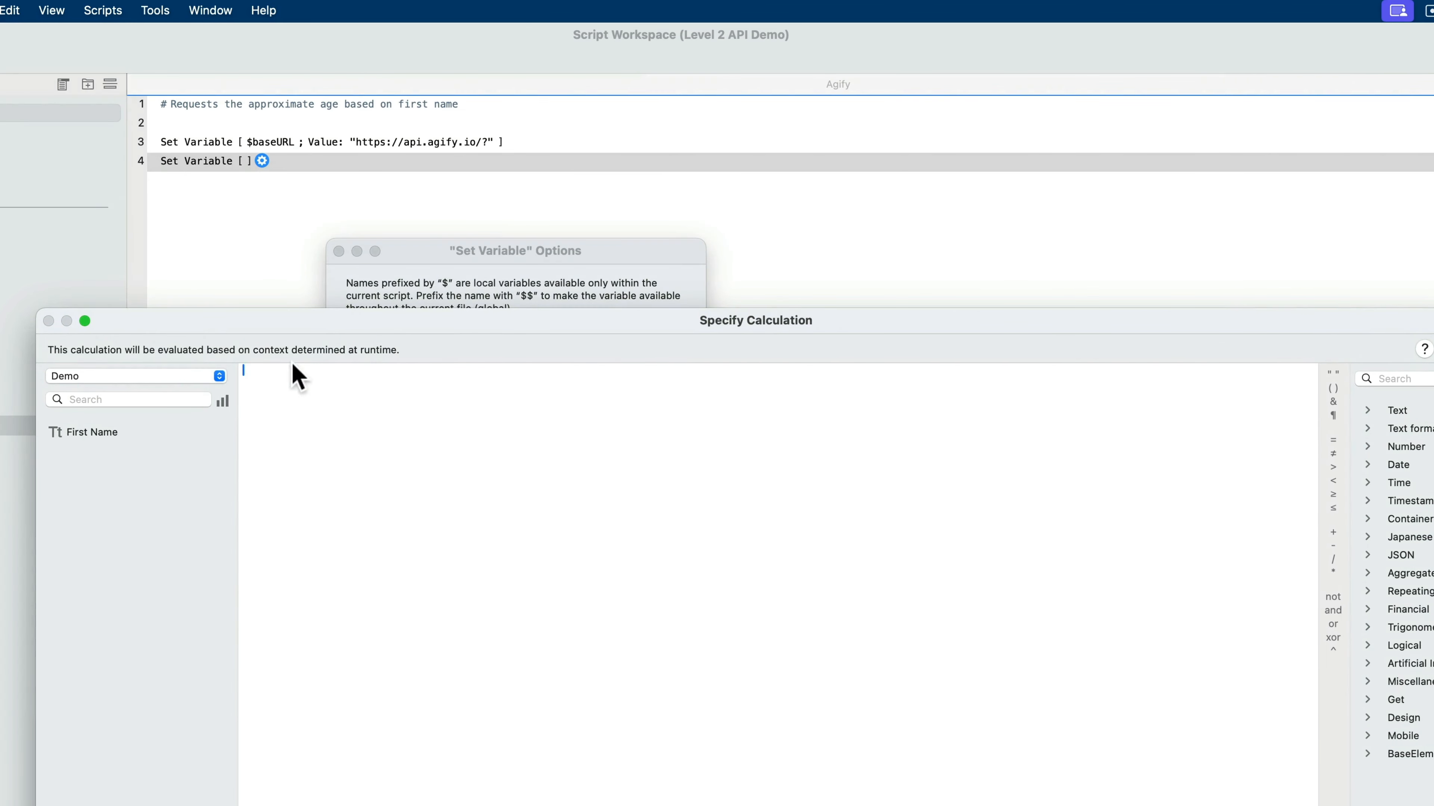
type("$baseURL &")
double_click(120, 434)
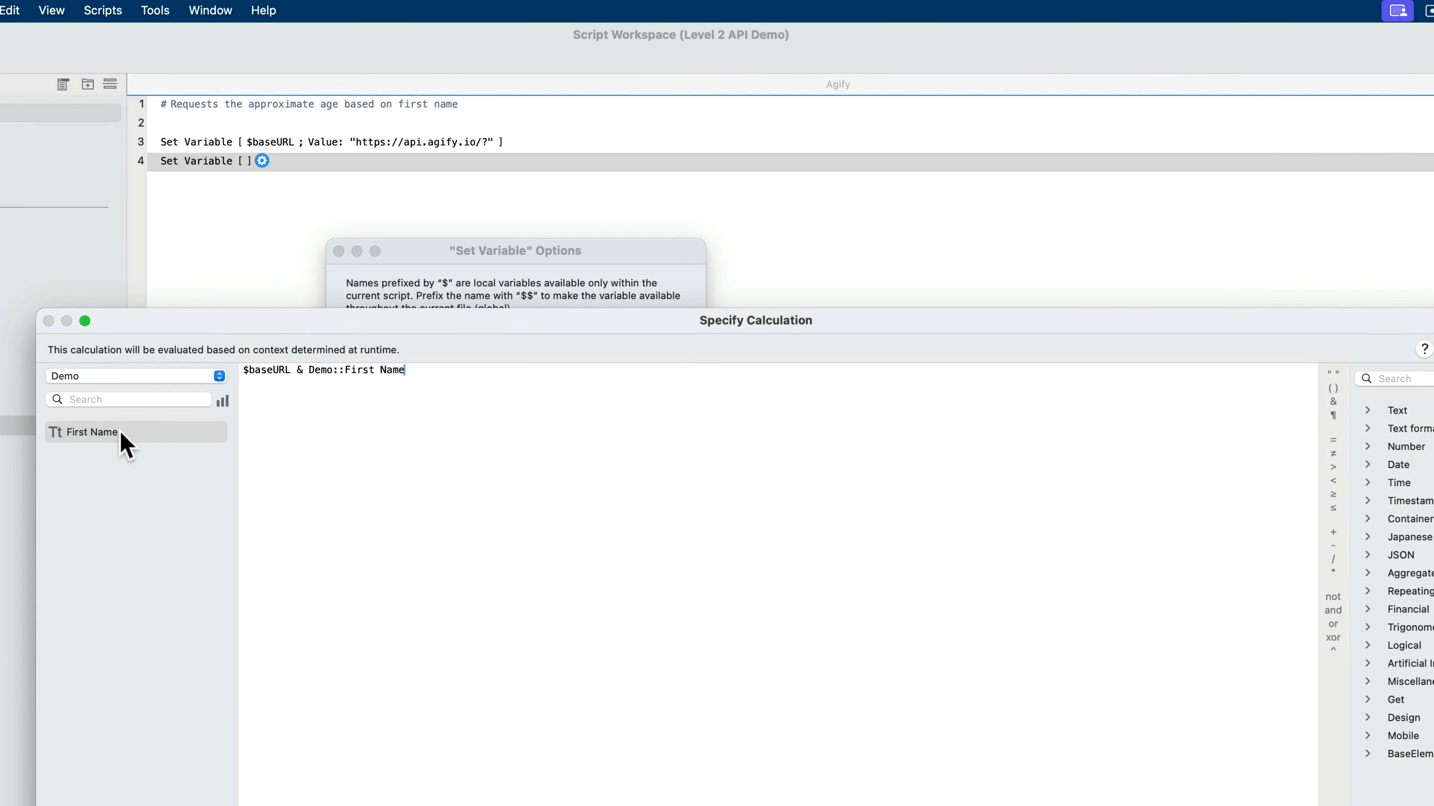
key("Return")
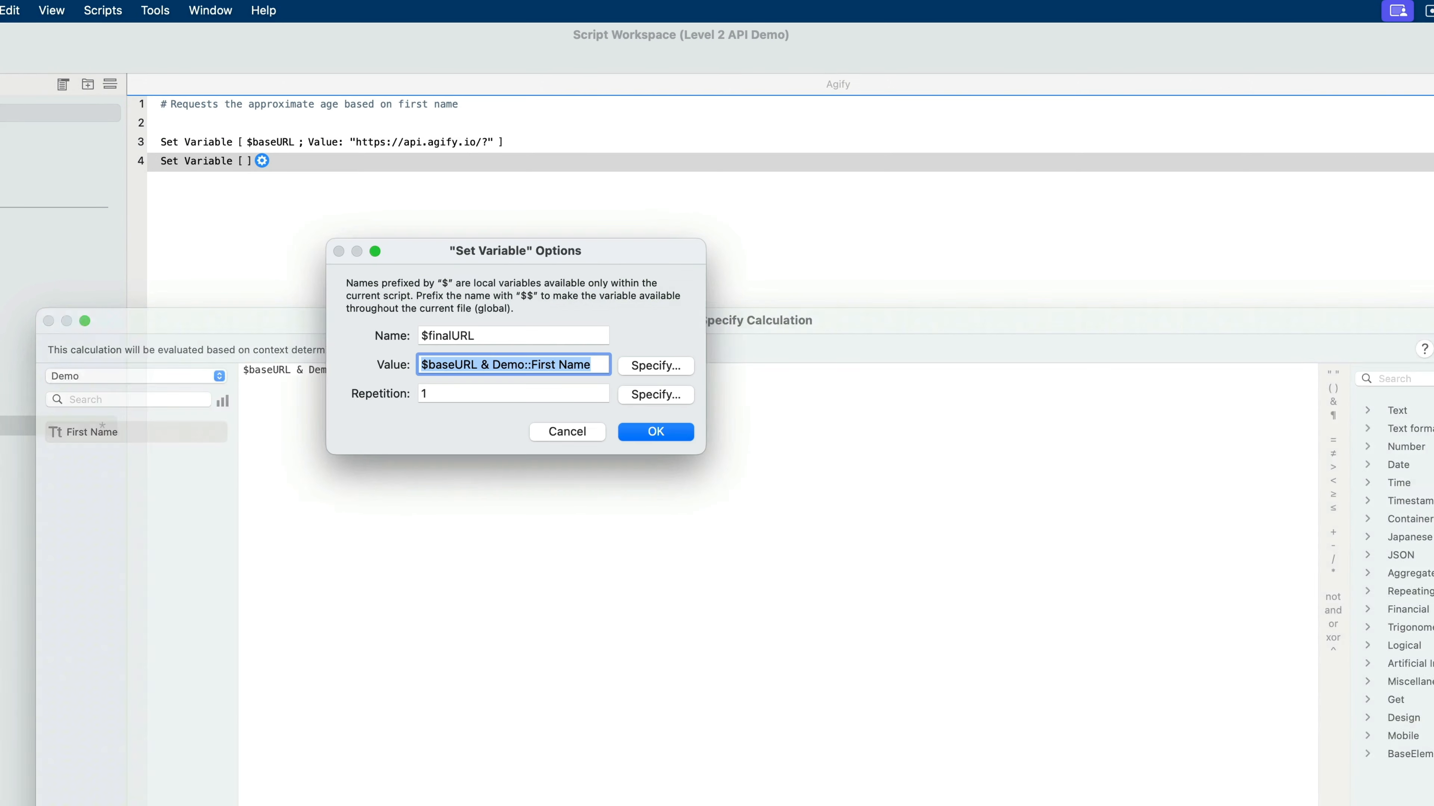
left_click(636, 429)
key("super+s")
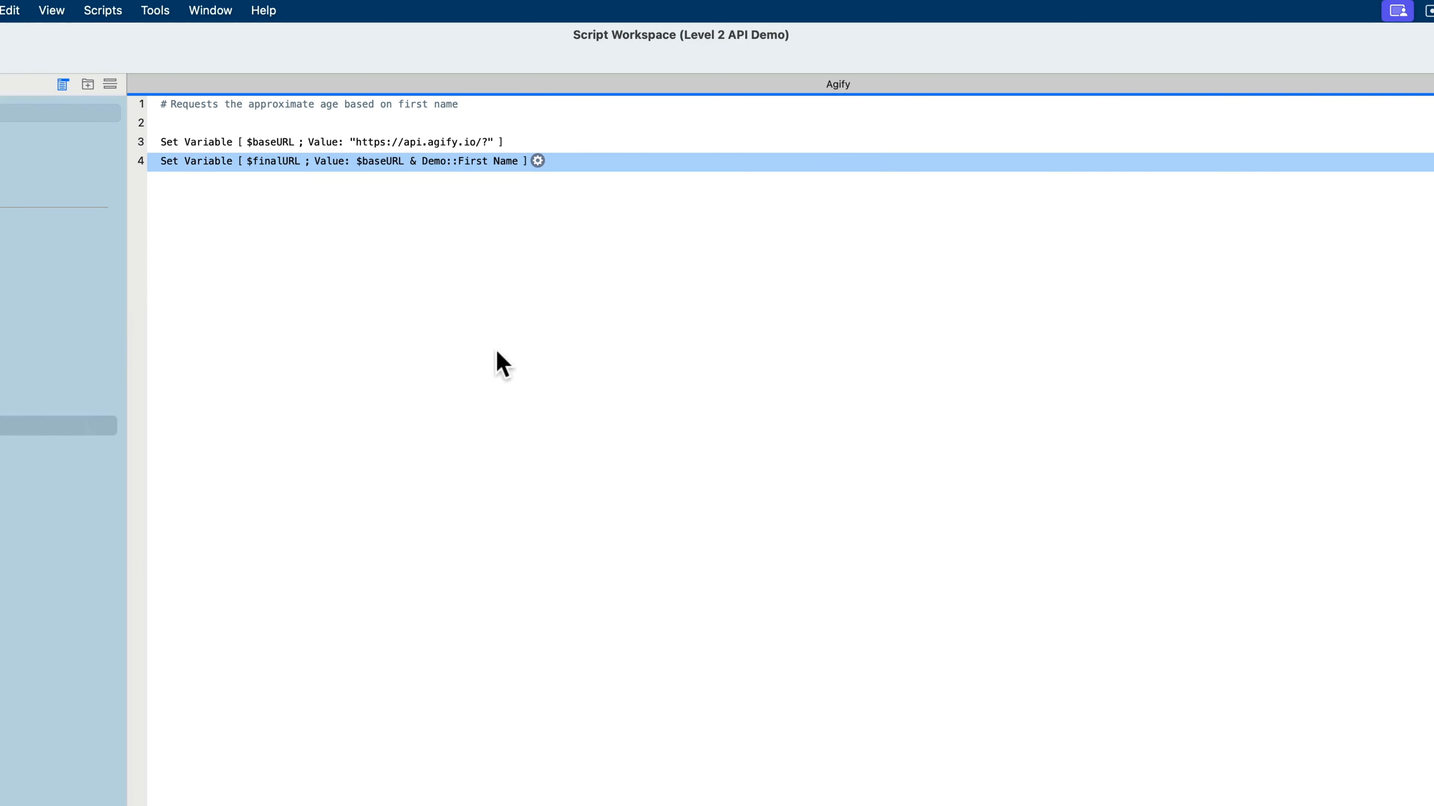
- Add an Insert from URL step below the $finalURL line, separated from it by one blank line
key("Return")
key("Return")
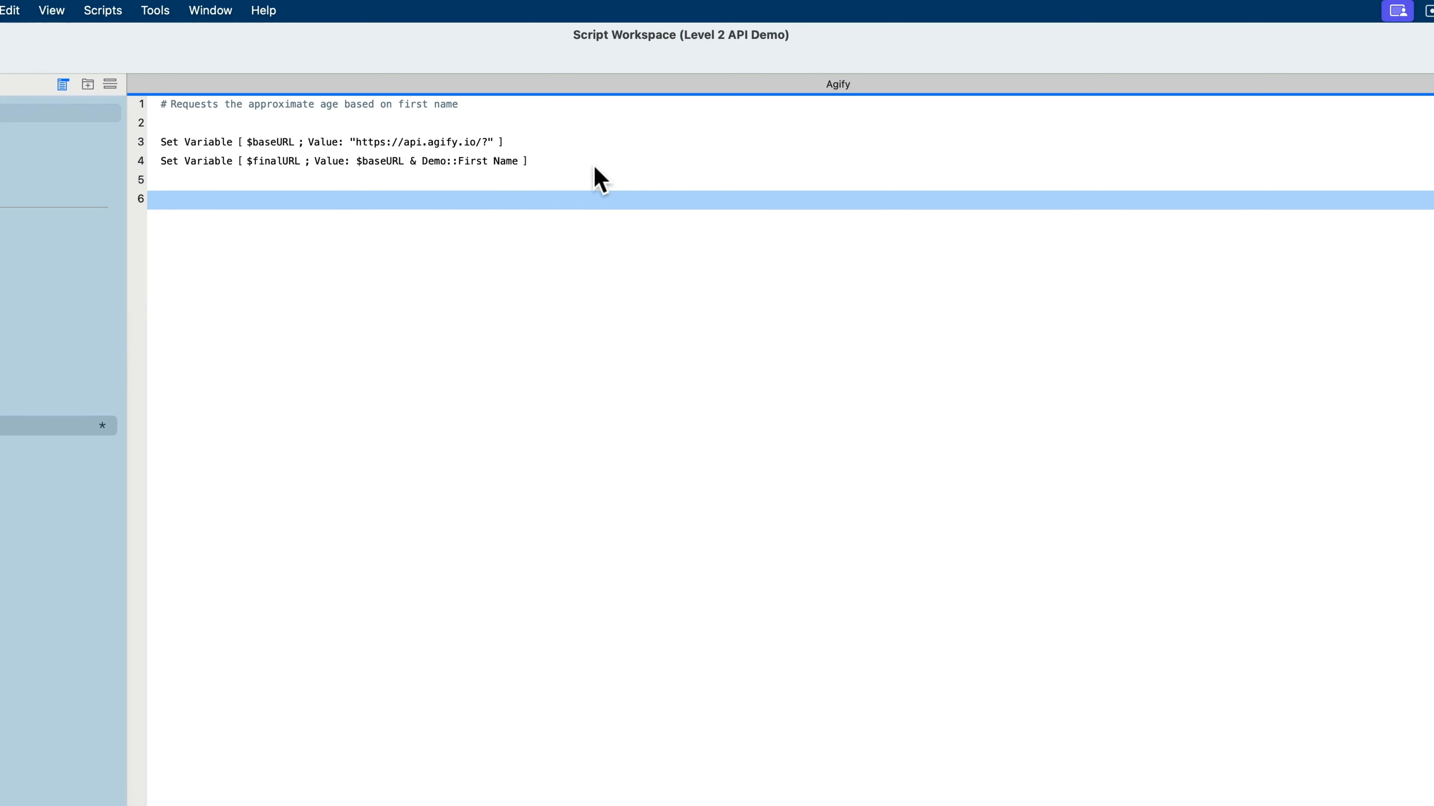
type("inser")
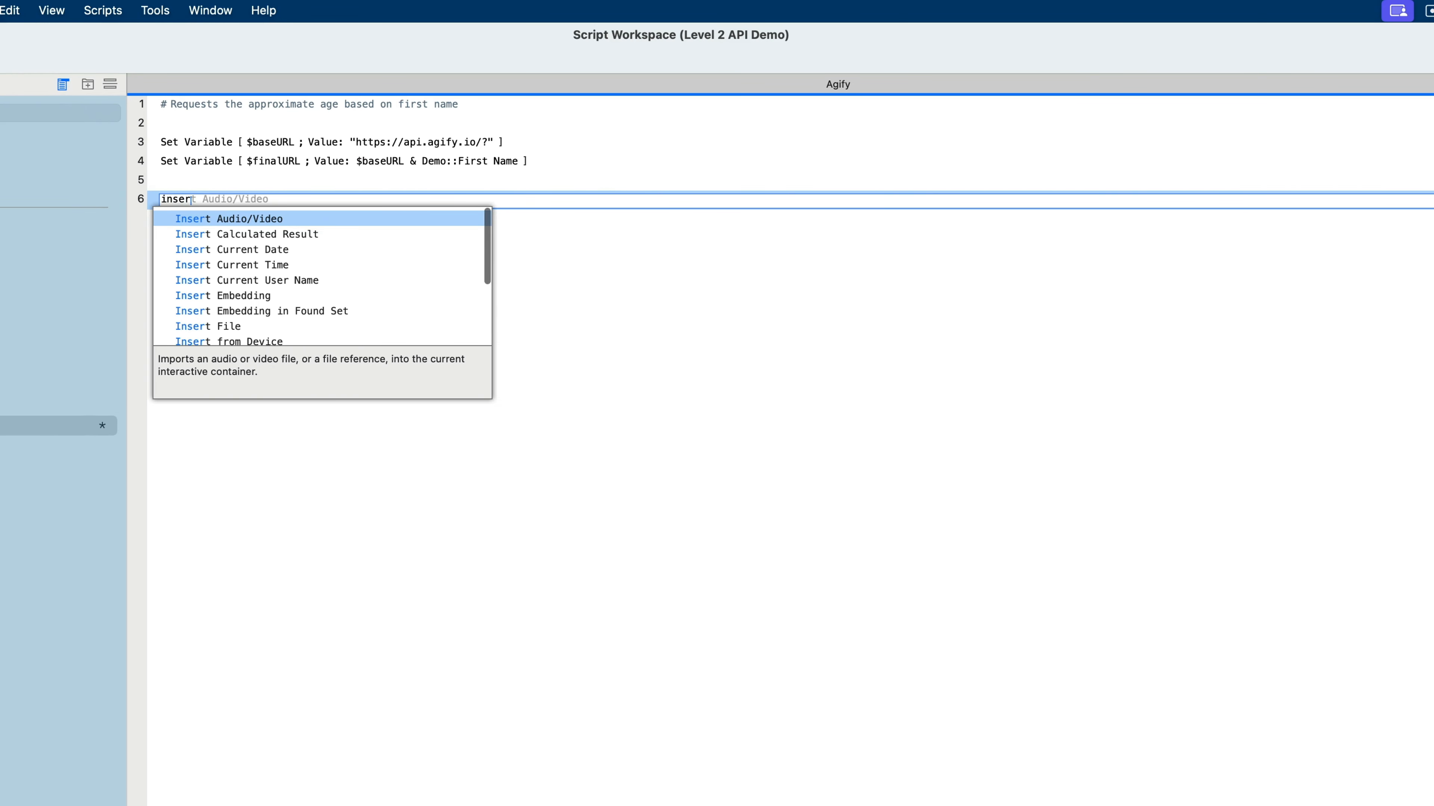
type("t from")
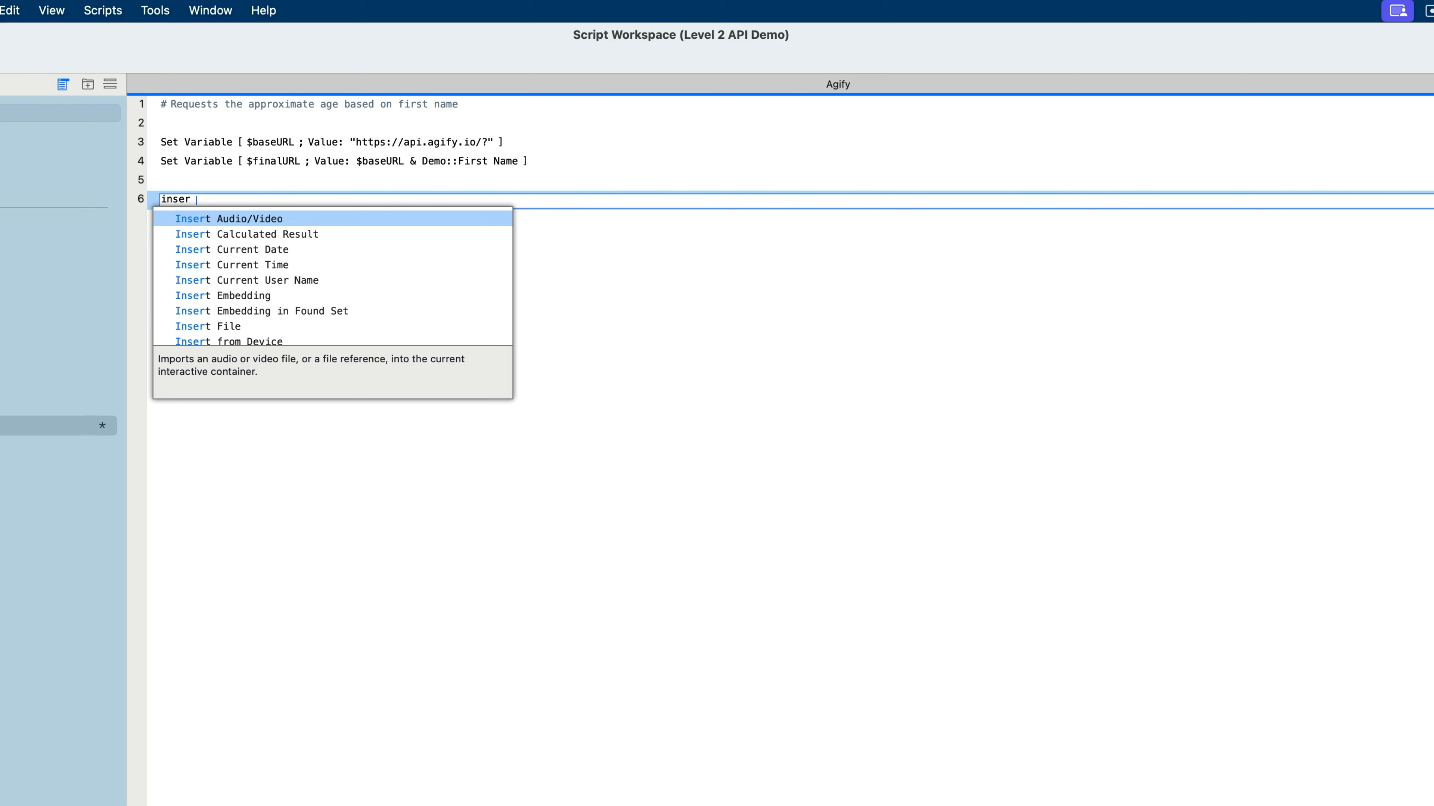
key("Down")
key("Down")
key("Down")
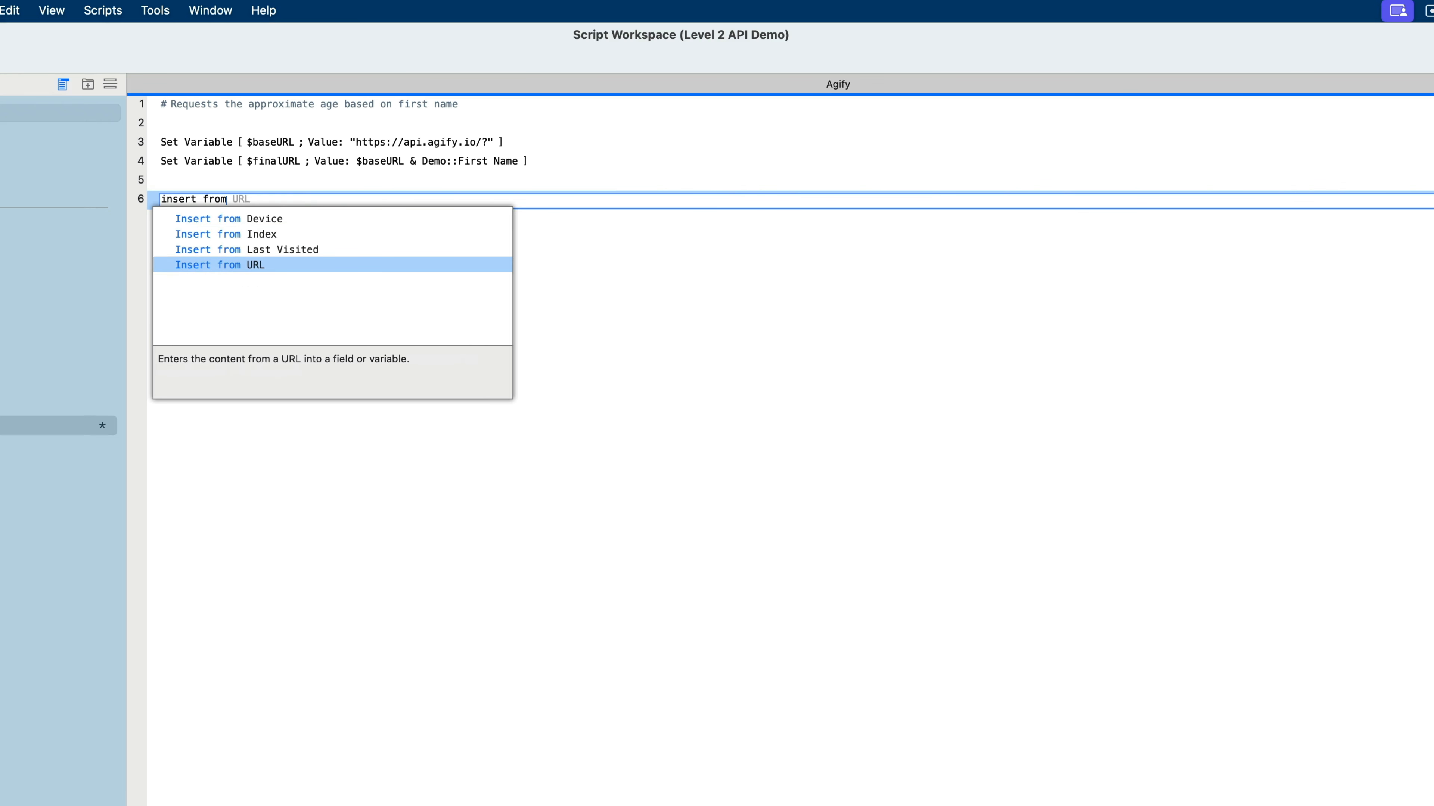
key("Return")
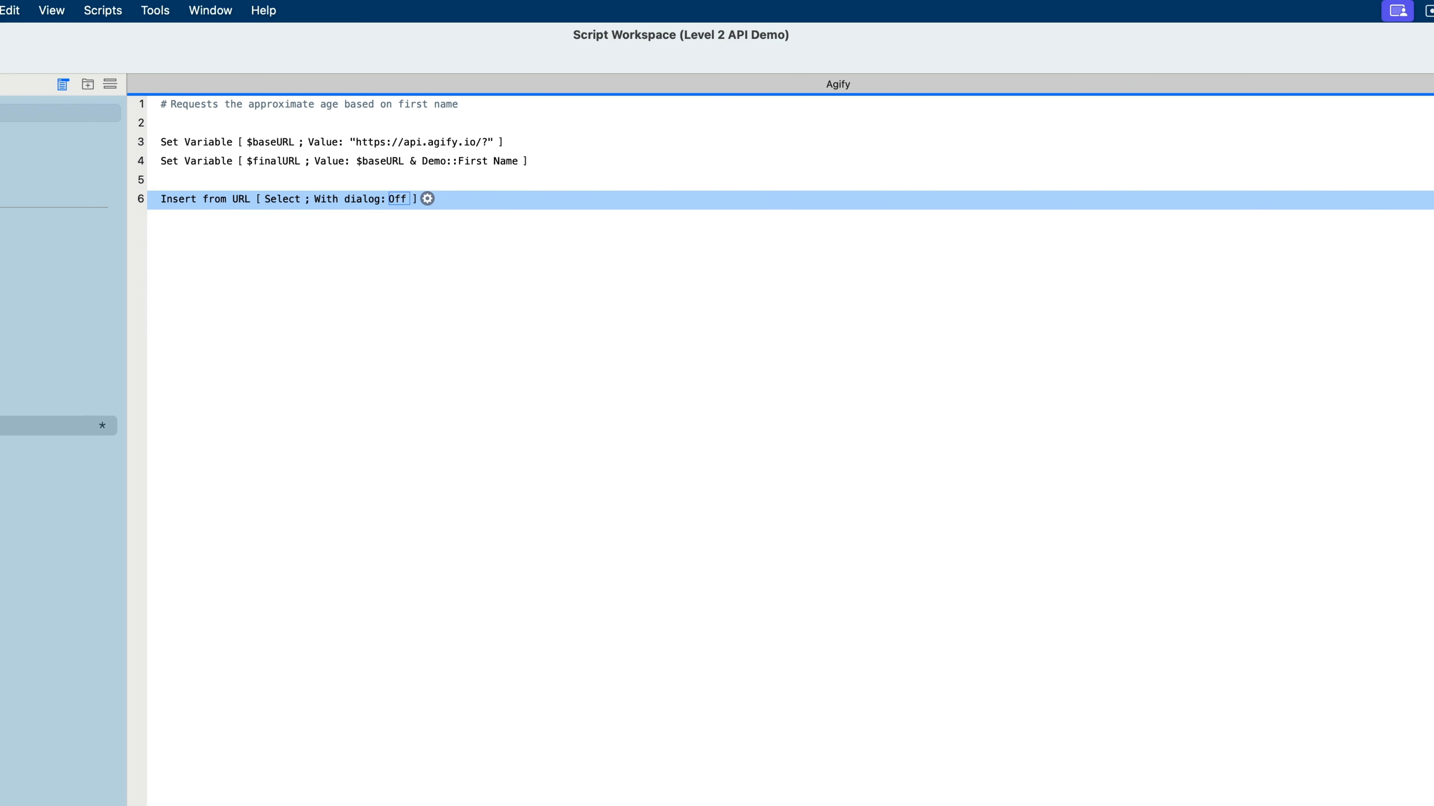